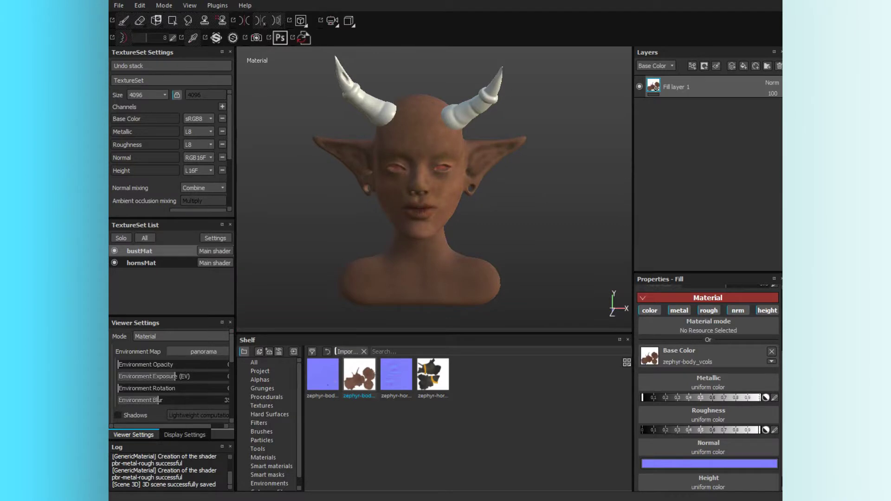
- Apply the horn vertex-colour and normal maps to the horns fill layer and add another fill
drag(322, 374, 709, 463)
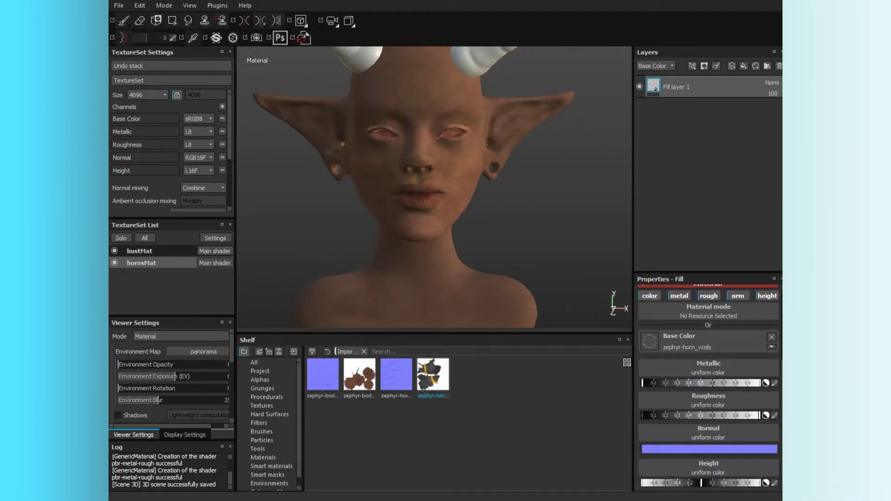
drag(395, 374, 709, 438)
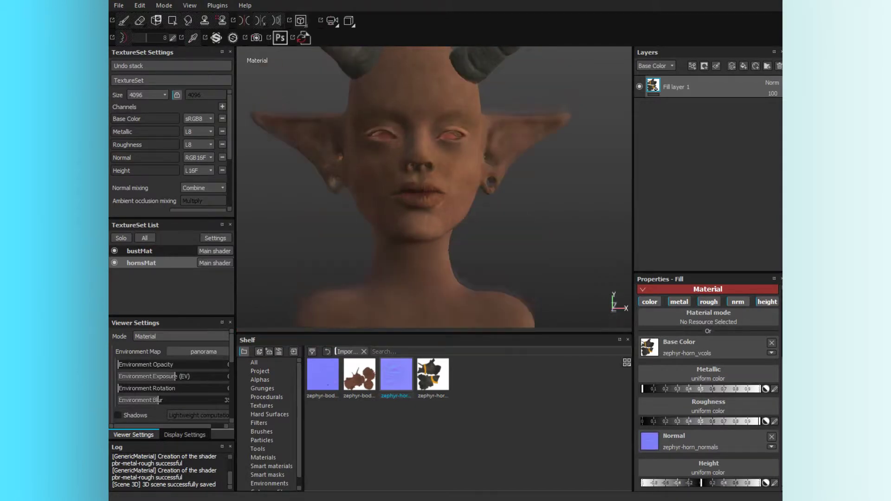
click(640, 86)
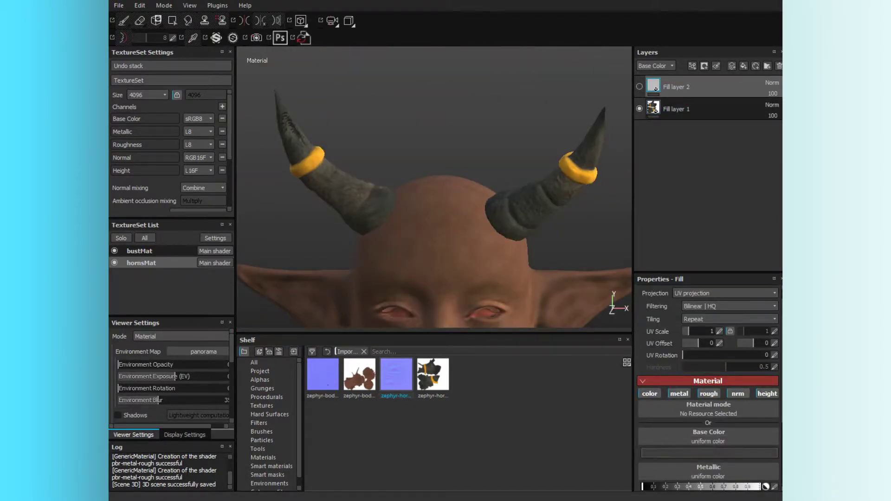
- Make a gold fill with a black mask, grouped into a folder with Fill layer 3
click(639, 86)
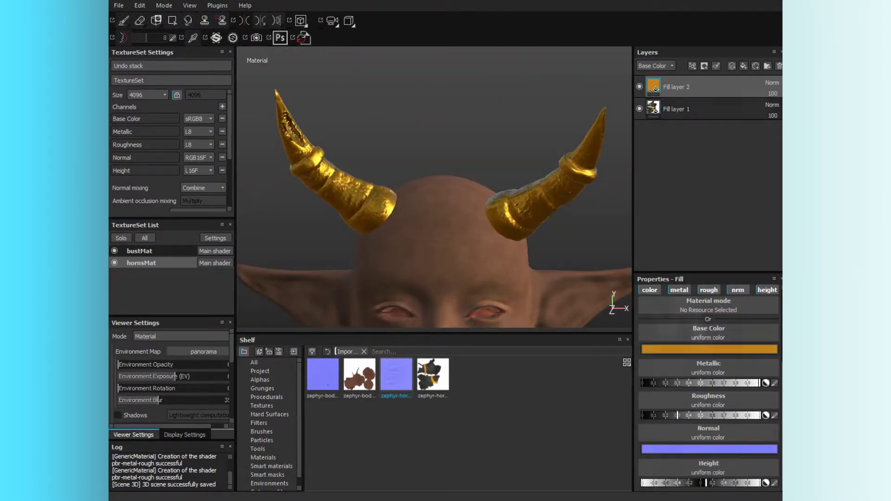
click(716, 66)
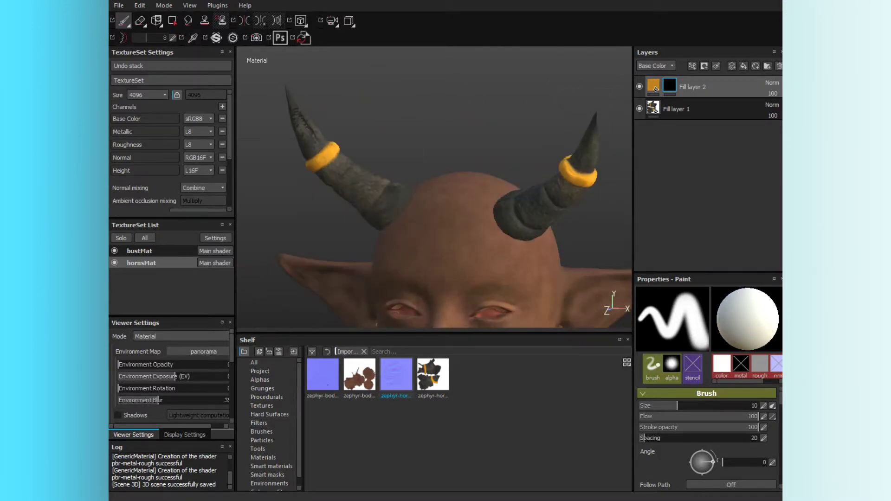
key(ctrl+g)
click(744, 66)
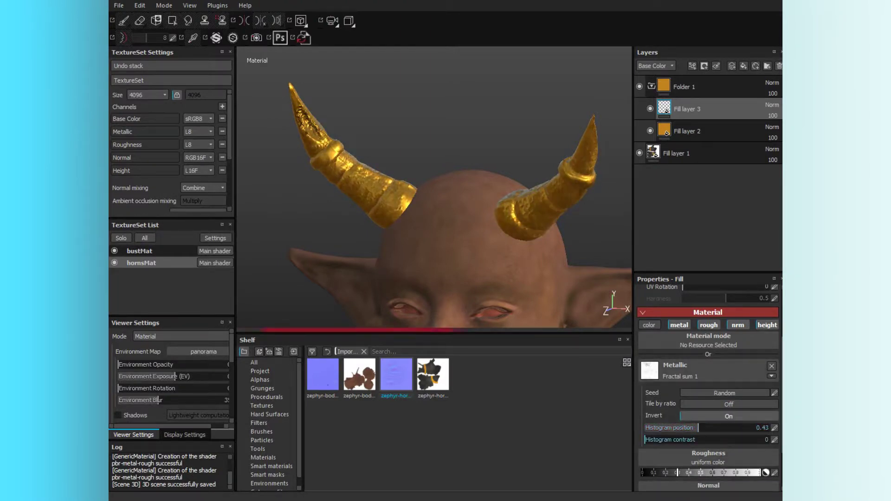
- Paint Folder 1's black mask so gold rings each horn, with Fill layer 1 hidden
scroll(684, 428, down, 2)
scroll(673, 441, down, 3)
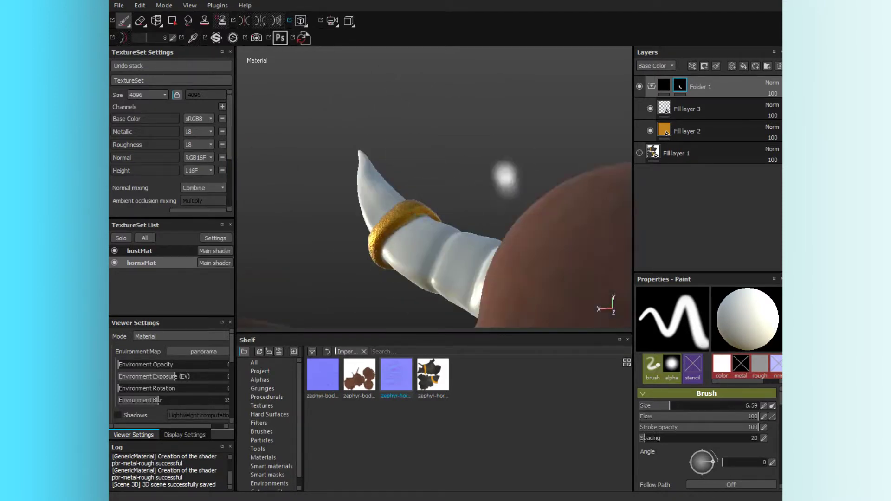
- Inspect the horn's gold ring from the side and erase stray gold from the mask
mouse_move(452, 253)
alt+mouse_down()
mouse_move(387, 119)
mouse_move(354, 200)
mouse_move(281, 209)
mouse_move(298, 153)
alt+mouse_up()
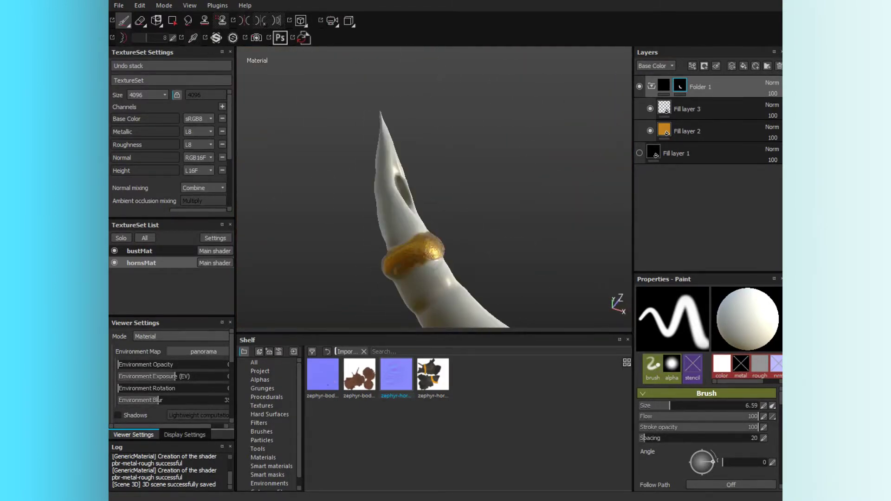
mouse_move(431, 168)
alt+mouse_down()
mouse_move(402, 202)
mouse_move(446, 186)
alt+mouse_up()
key(2)
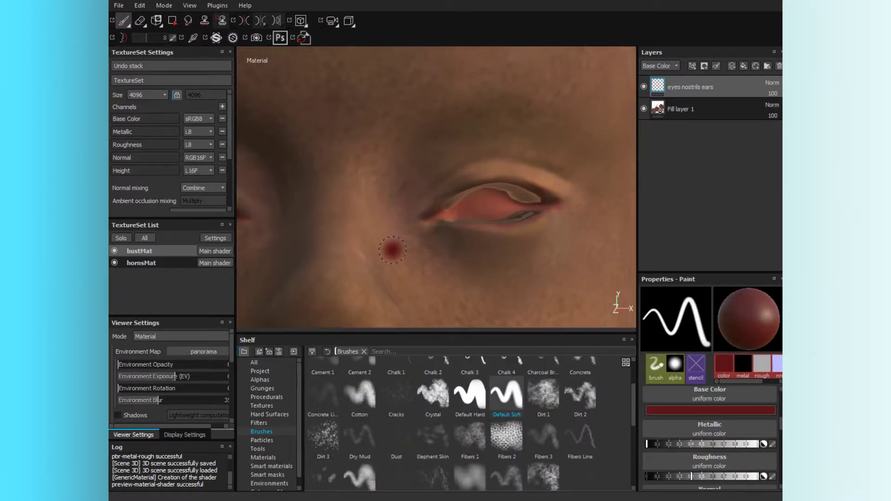
- Add a black-masked fill layer in Replace mode on the Normal channel
scroll(710, 436, down, 2)
alt+drag(418, 185, 446, 186)
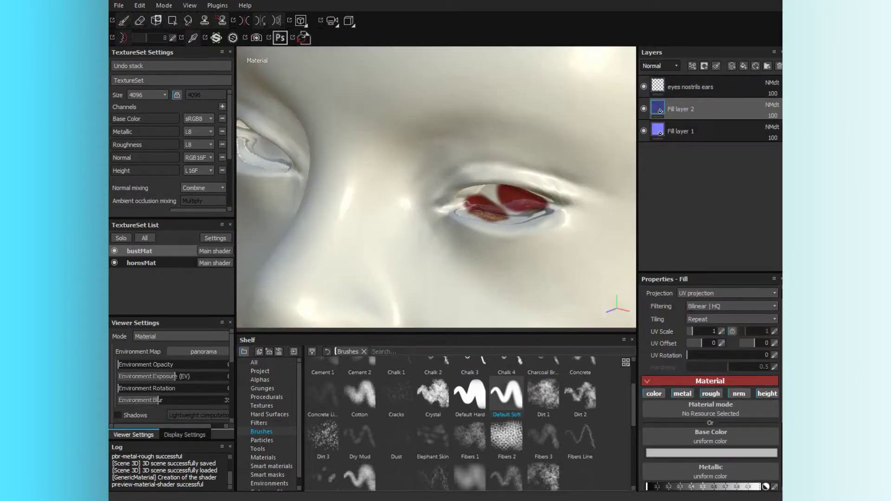
key(e)
key(1)
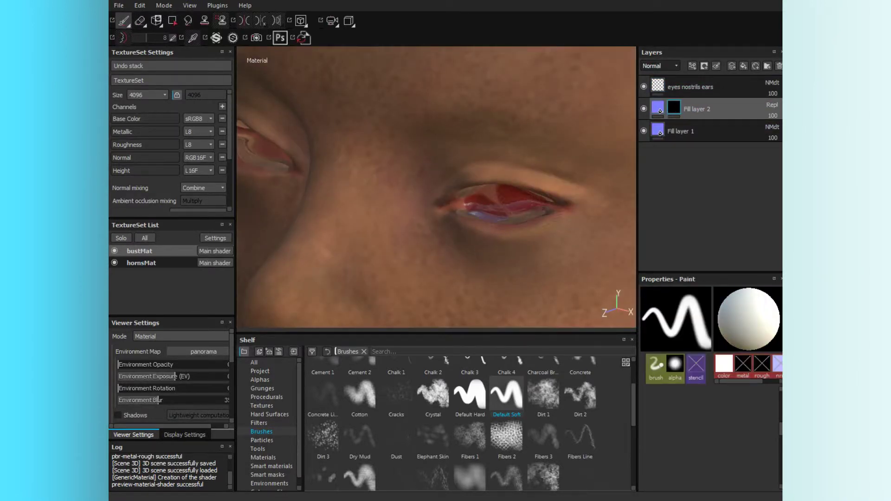
- Paint dark red into the eye rims on the eyes nostrils ears layer
alt+drag(466, 204, 522, 308)
alt+drag(411, 284, 458, 140)
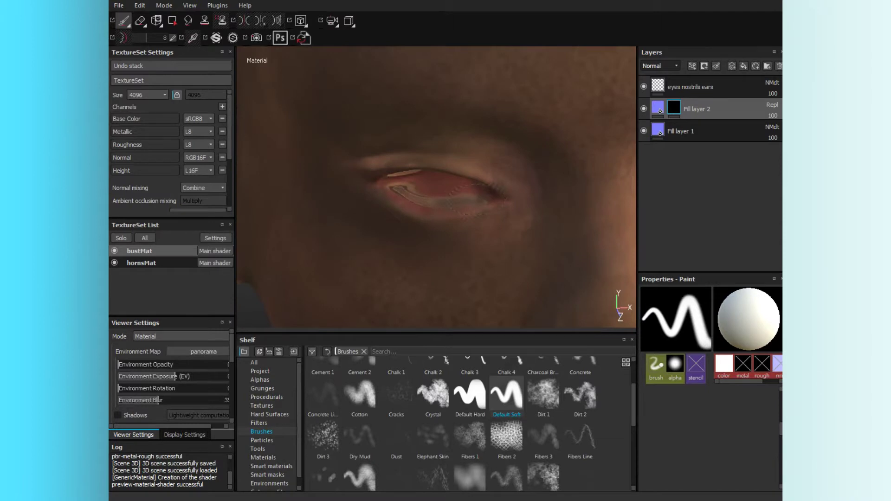
click(691, 87)
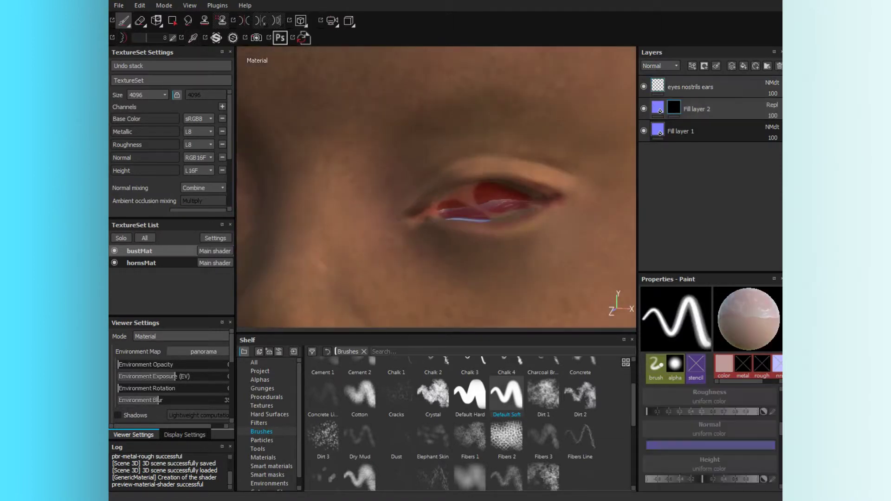
mouse_move(437, 195)
alt+mouse_down()
mouse_move(464, 177)
mouse_move(373, 218)
alt+mouse_up()
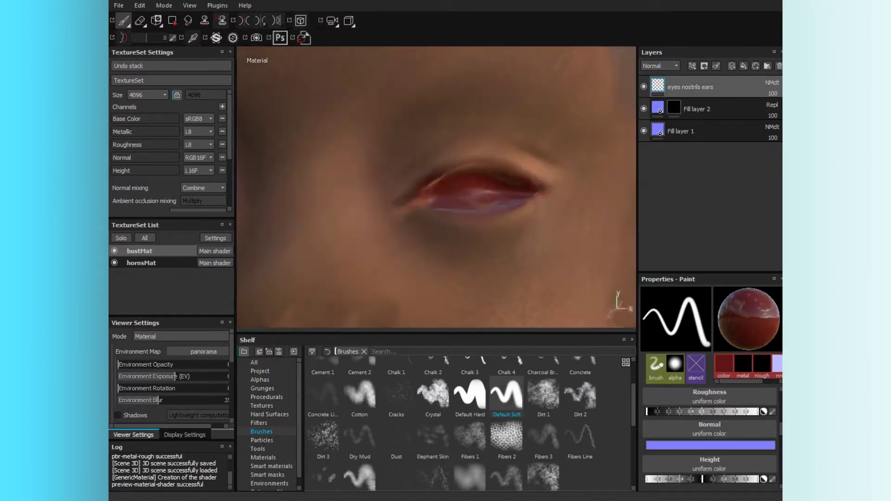
mouse_move(407, 267)
alt+mouse_down()
mouse_move(417, 251)
mouse_move(441, 257)
alt+mouse_up()
- Smudge and repaint the red eyelid colour from several angles around the eye
key(5)
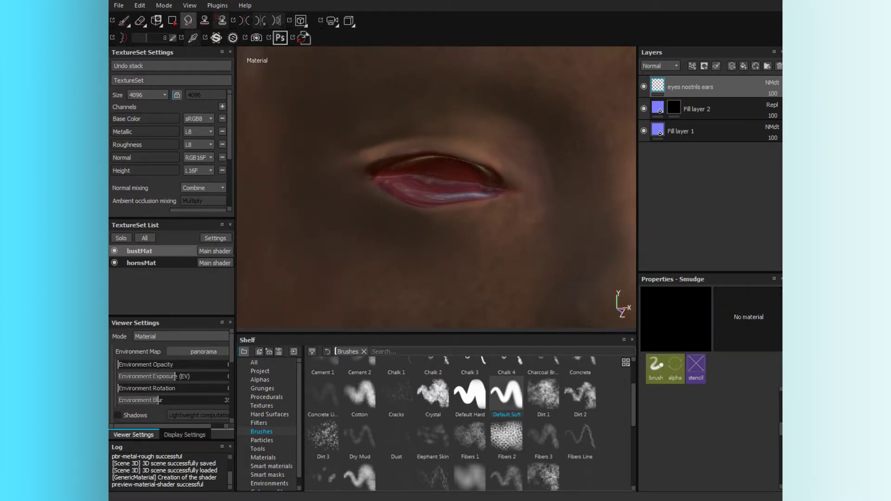
alt+drag(458, 190, 457, 194)
scroll(458, 195, down, 3)
key(1)
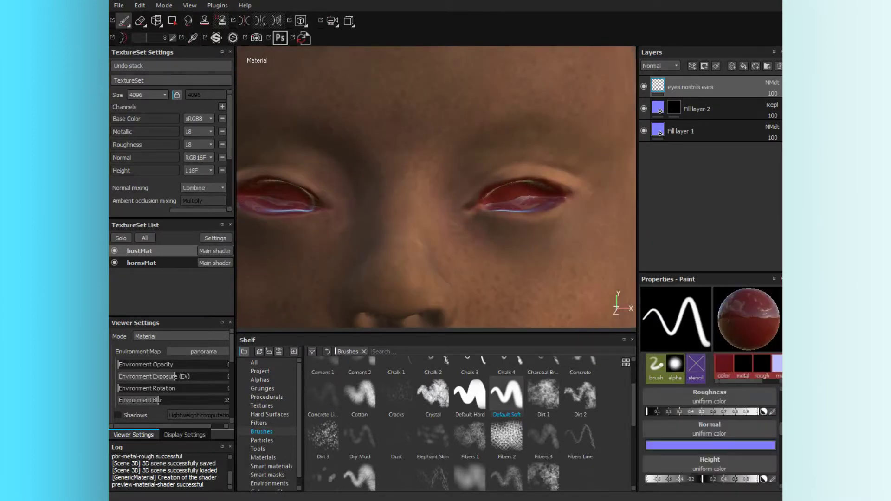
alt+drag(539, 228, 546, 230)
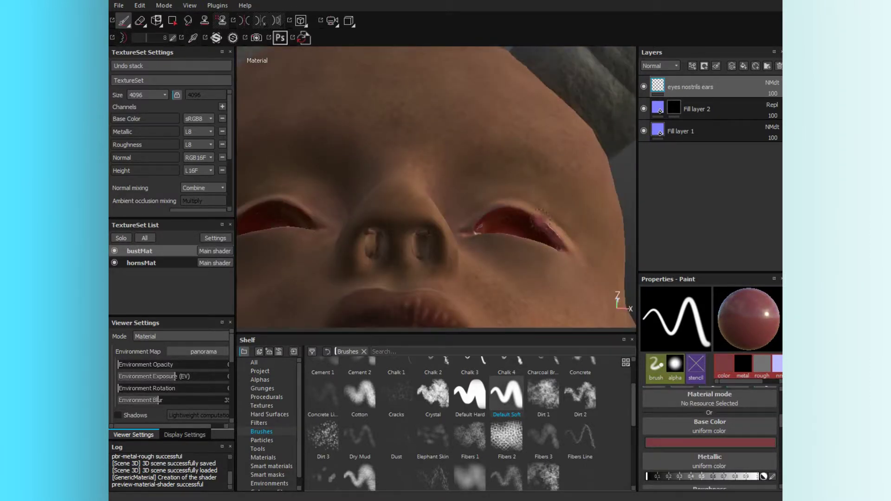
alt+drag(437, 185, 436, 200)
scroll(436, 186, up, 3)
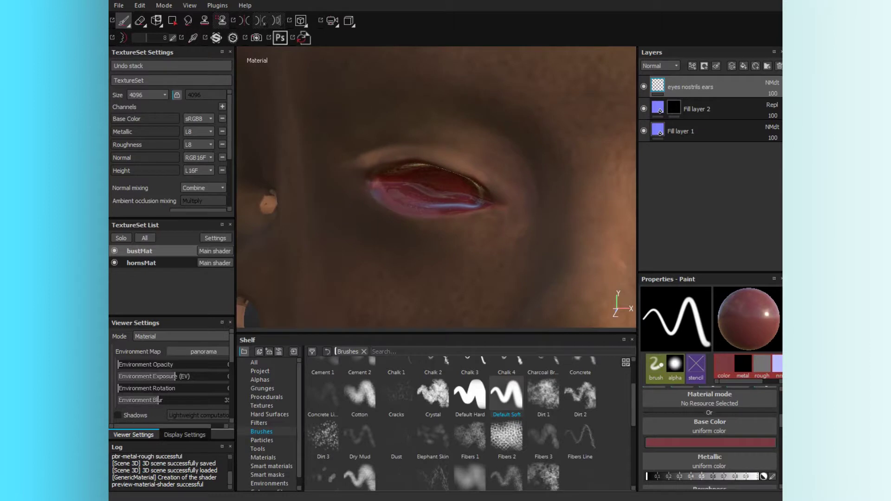
scroll(436, 185, up, 2)
alt+drag(437, 185, 451, 176)
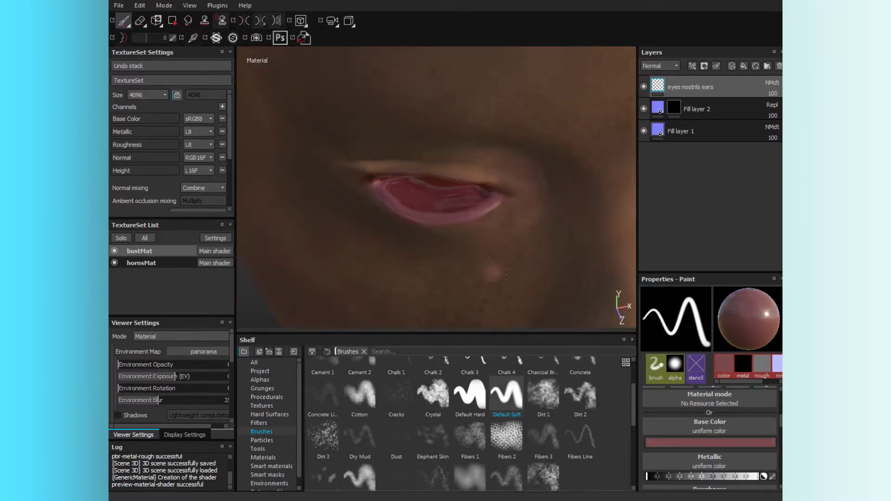
alt+drag(460, 231, 469, 175)
mouse_move(386, 188)
alt+mouse_down()
mouse_move(378, 121)
mouse_move(492, 198)
mouse_move(464, 176)
mouse_move(446, 185)
mouse_move(439, 237)
alt+mouse_up()
- Soften the red with eraser and smudge, blending the eye's outer corner
key(5)
key(2)
key(5)
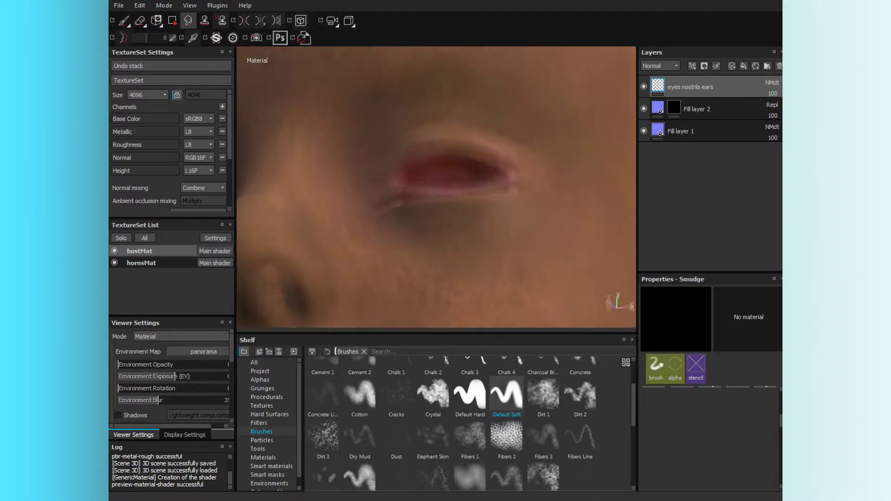
alt+drag(381, 188, 409, 209)
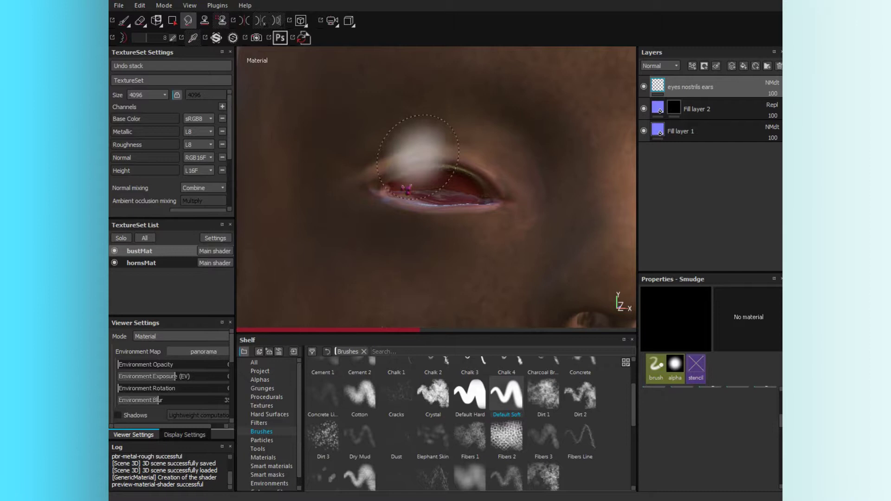
mouse_move(386, 246)
alt+mouse_down()
mouse_move(404, 269)
mouse_move(460, 253)
alt+mouse_up()
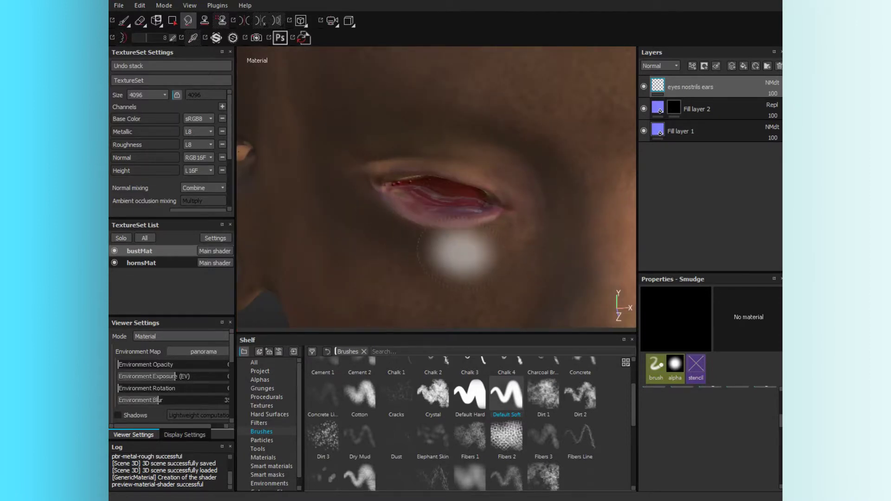
mouse_move(369, 288)
alt+mouse_down()
mouse_move(394, 165)
mouse_move(454, 302)
alt+mouse_up()
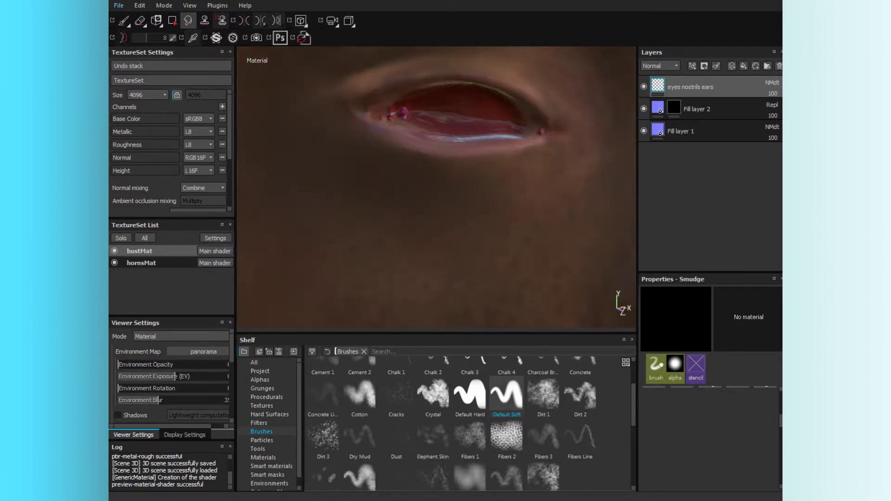
alt+drag(378, 199, 401, 160)
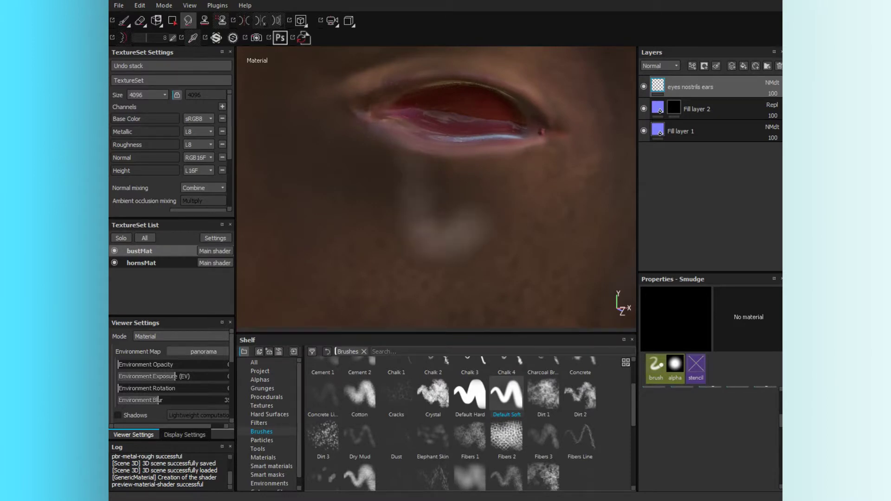
drag(541, 133, 508, 125)
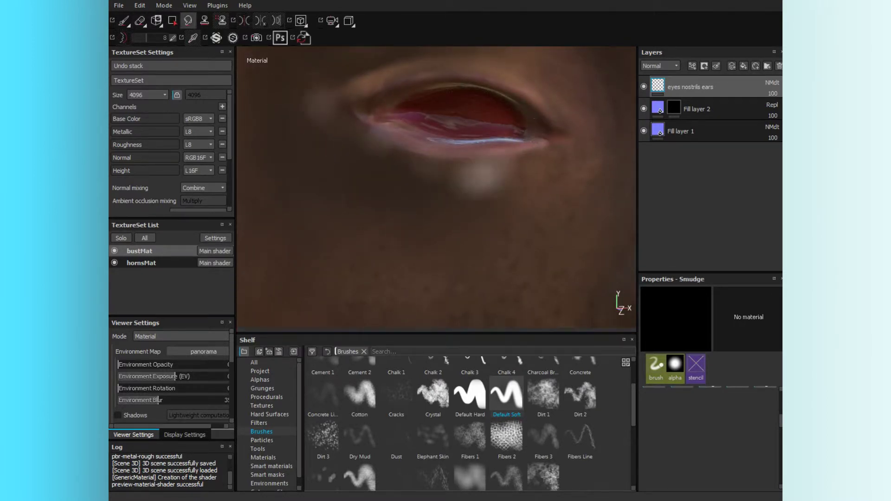
- View the nose from below and resume painting toward the nostrils
alt+right_drag(461, 299, 462, 260)
alt+drag(462, 260, 483, 209)
key(1)
alt+right_drag(483, 209, 483, 241)
scroll(436, 185, down, 3)
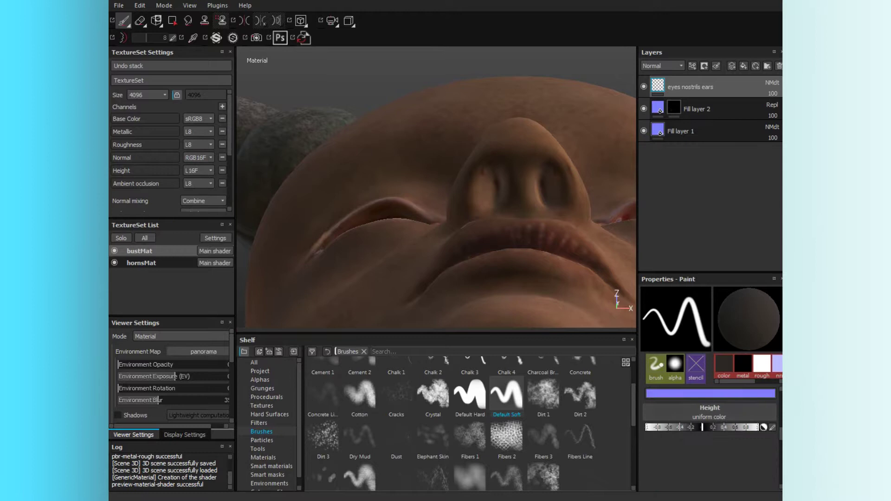
- Smudge the dark shading inside the nostrils, then turn toward the ear
mouse_move(557, 195)
alt+mouse_down()
mouse_move(569, 234)
mouse_move(525, 181)
mouse_move(590, 297)
alt+mouse_up()
key(5)
mouse_move(585, 246)
alt+mouse_down()
mouse_move(622, 299)
mouse_move(509, 278)
mouse_move(353, 209)
alt+mouse_up()
key(1)
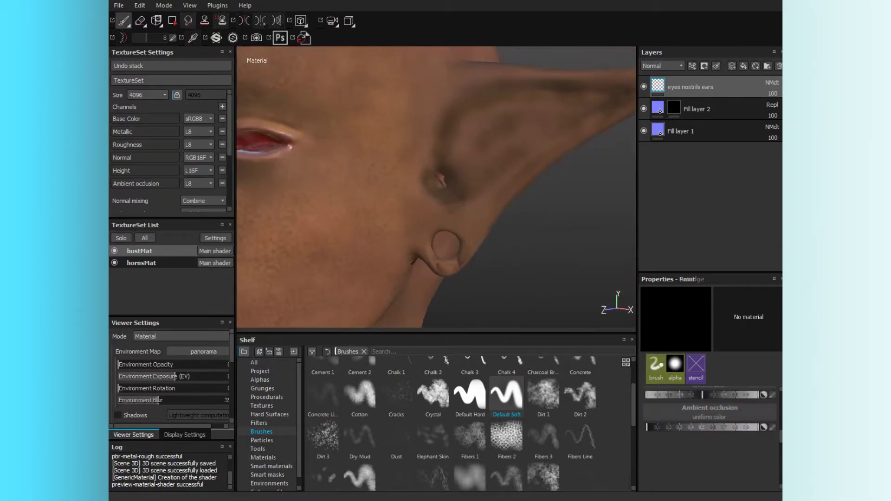
- Blend the dark ear-hole shading and paint a white cheek streak on Fill layer 2's mask
key(5)
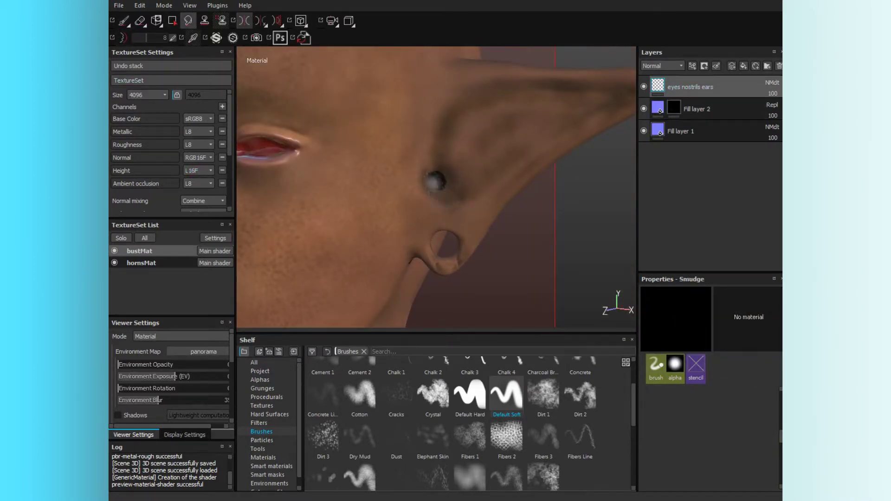
mouse_move(439, 186)
alt+mouse_down()
mouse_move(453, 214)
mouse_move(409, 229)
mouse_move(436, 267)
mouse_move(418, 185)
mouse_move(362, 200)
mouse_move(418, 185)
alt+mouse_up()
key(1)
click(673, 107)
scroll(543, 279, up, 5)
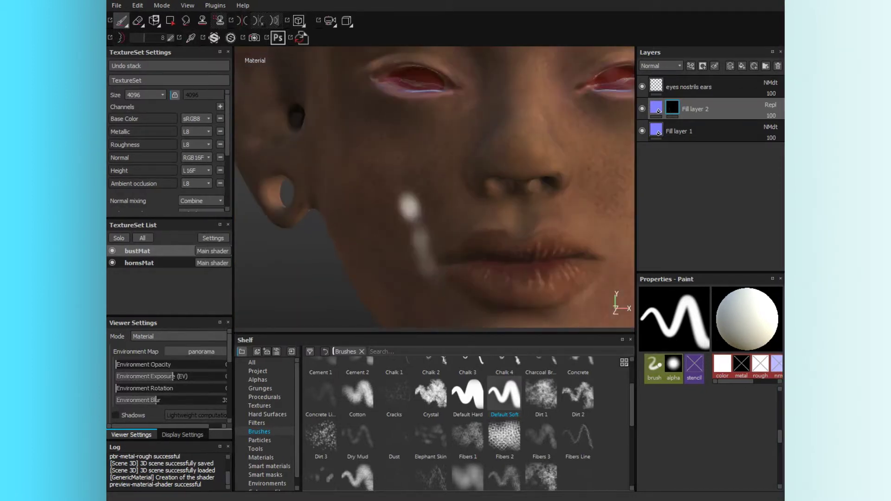
- Paint glossy pink with roughness enabled into the inner eye corner and smudge it
scroll(438, 283, up, 5)
key(1)
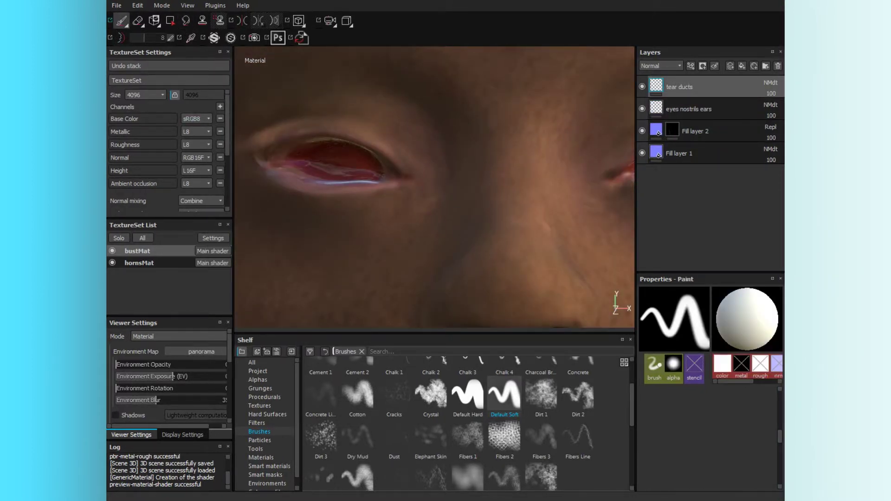
click(760, 363)
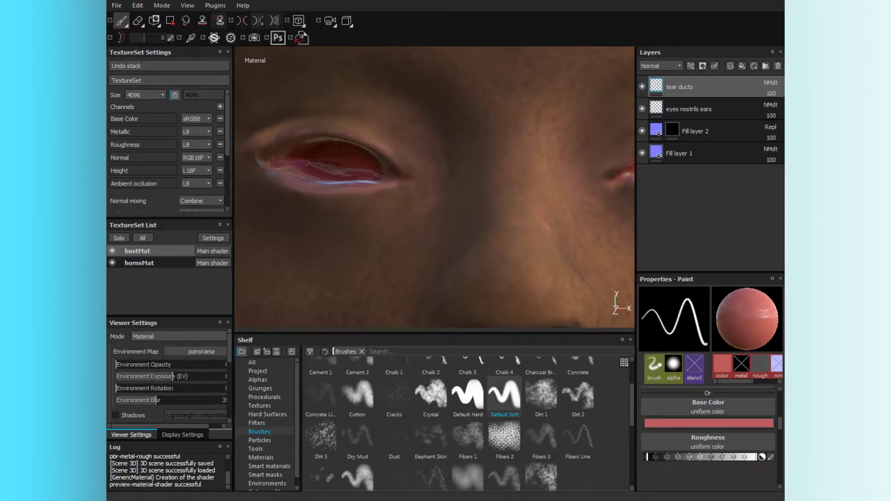
key(5)
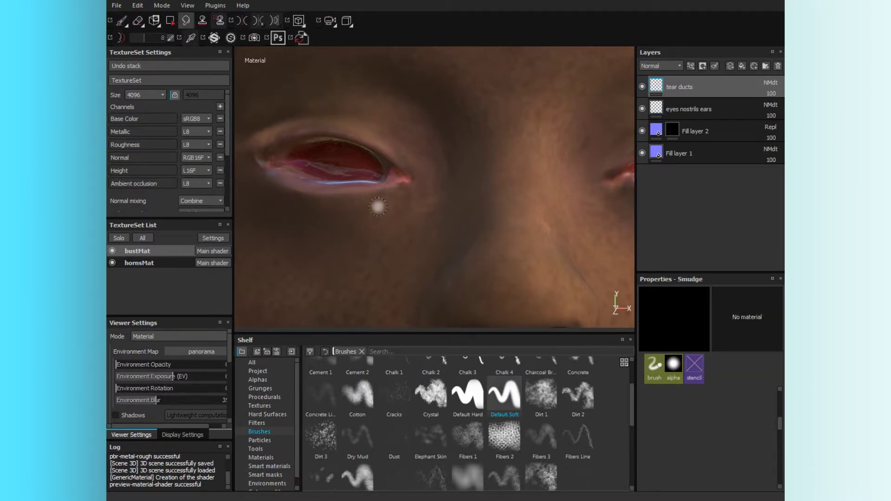
alt+drag(411, 228, 302, 188)
key(1)
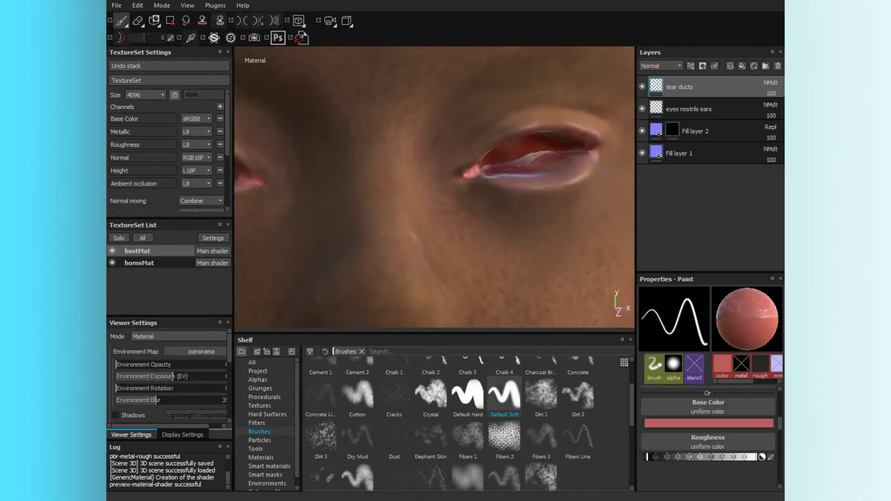
- Undo a stray dark mark and blend pink into the other eye's inner corner
key(5)
key(1)
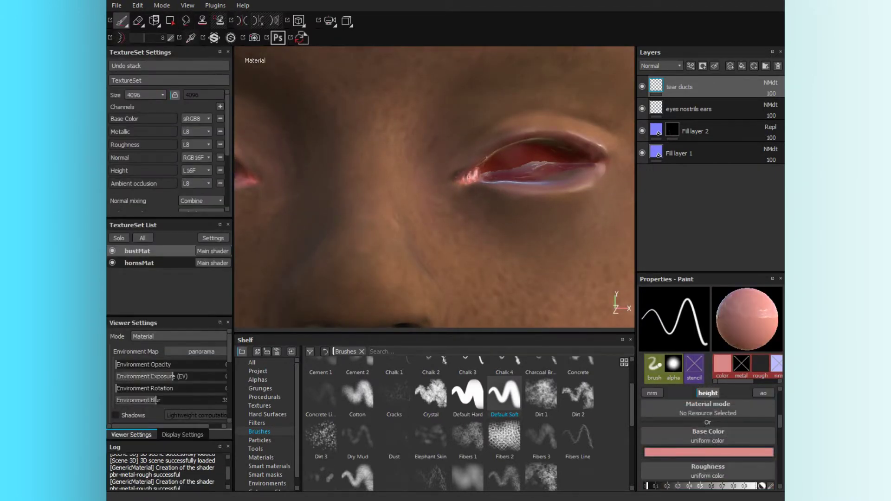
key(ctrl+z)
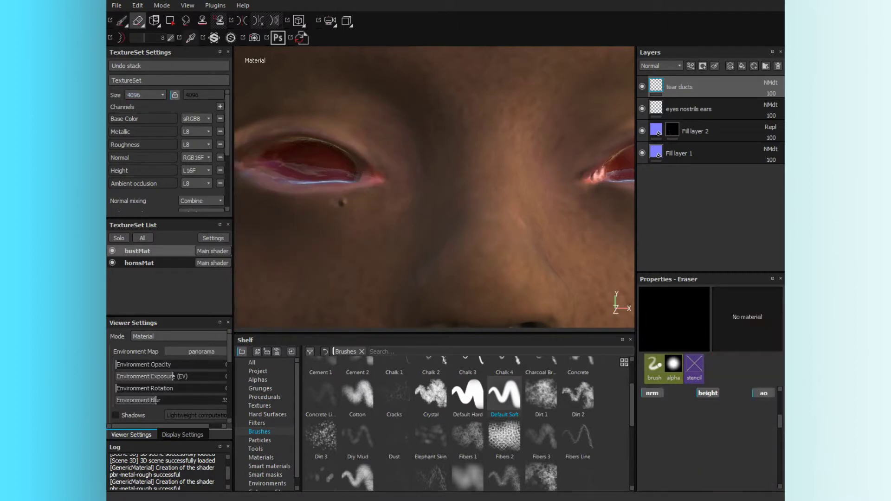
key(5)
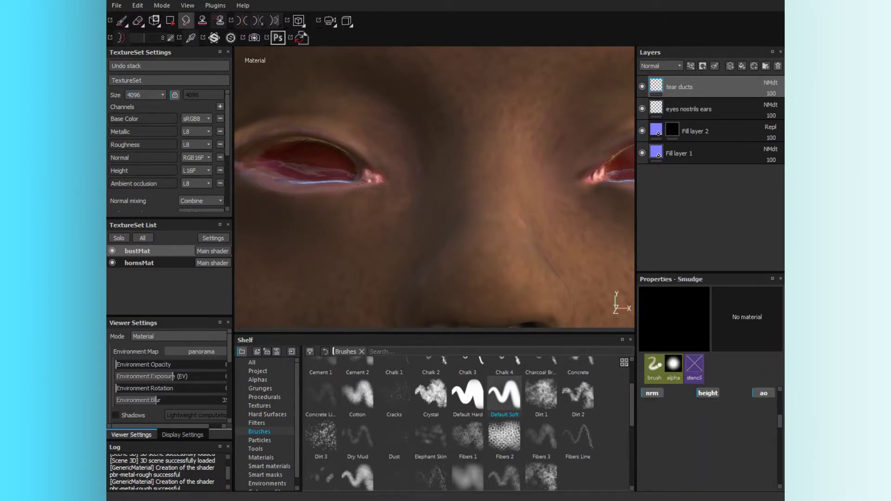
key(1)
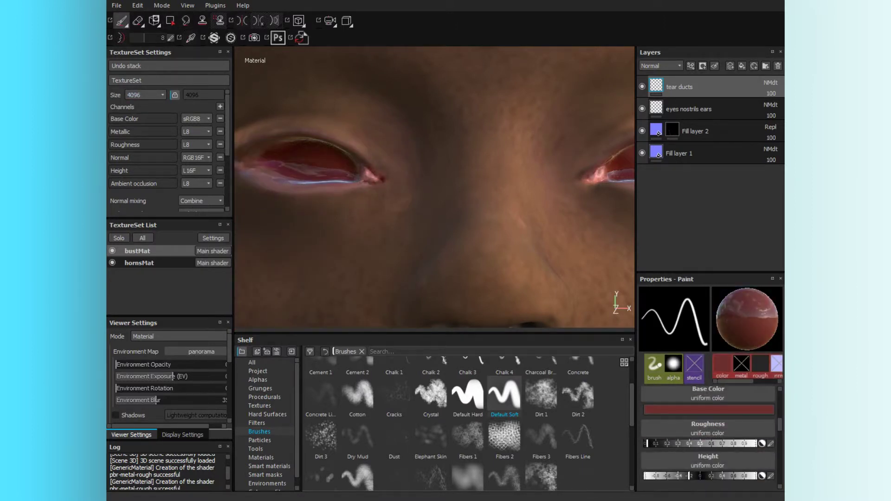
key(5)
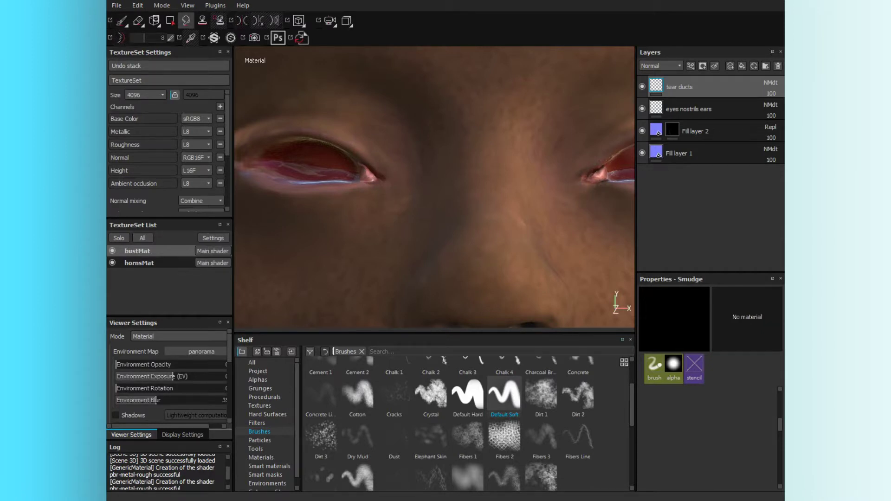
- Add a 'basic skin texture' paint layer and choose the Skin 03 brush
scroll(490, 244, down, 2)
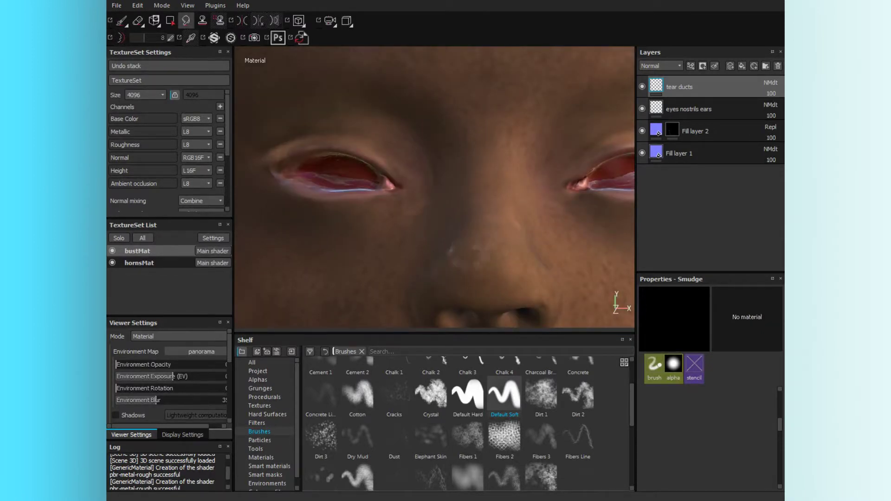
scroll(434, 186, down, 5)
scroll(434, 185, up, 3)
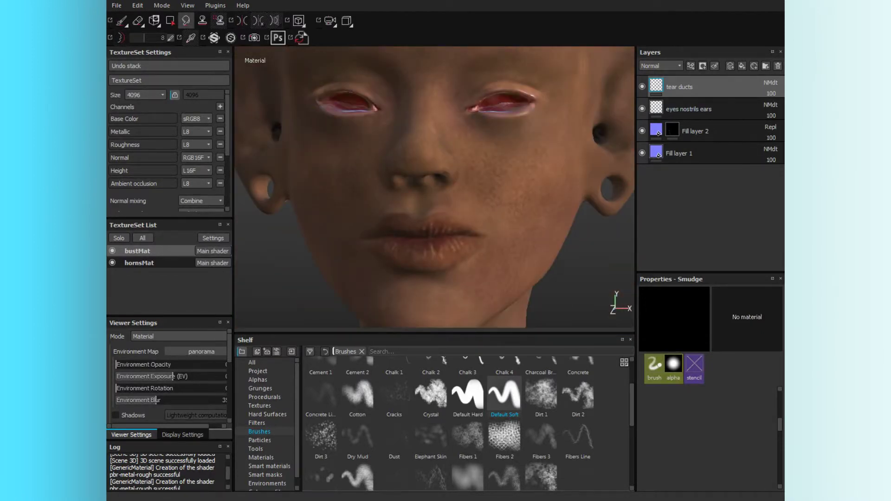
scroll(394, 425, down, 10)
click(394, 425)
key(1)
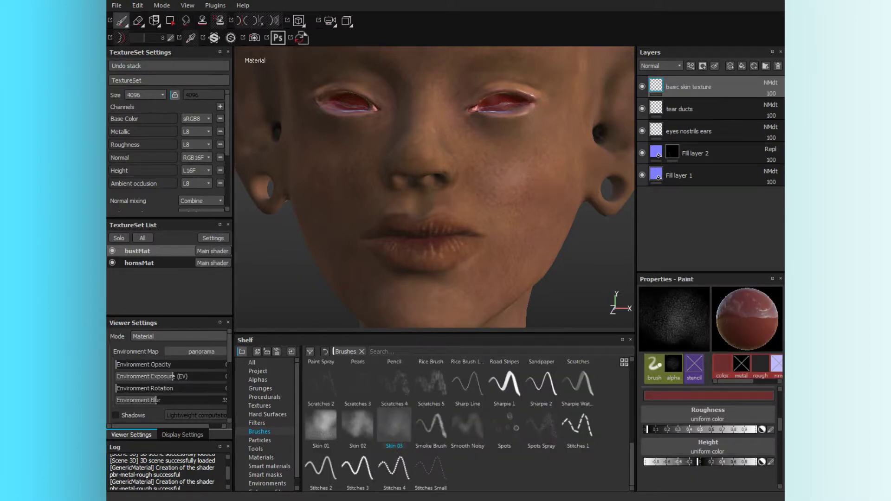
- Paint Skin 03 texture over the cheeks, ears and both sides of the face
scroll(434, 185, up, 3)
alt+drag(434, 186, 371, 185)
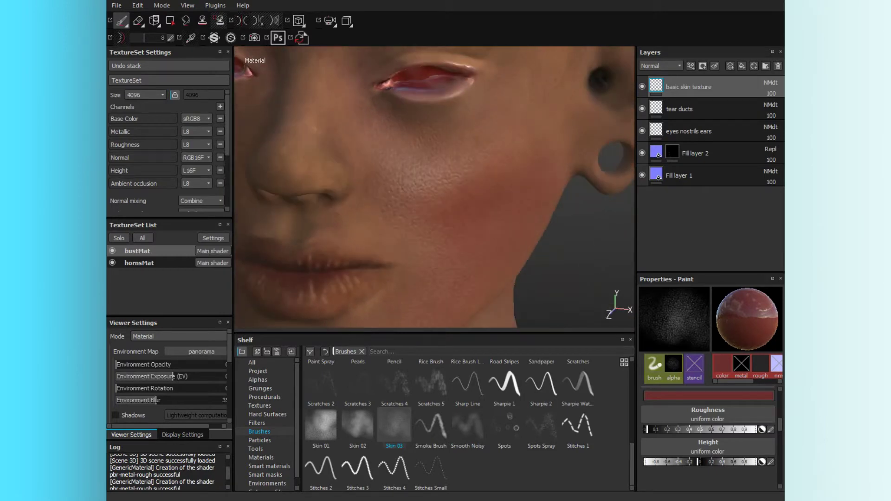
alt+drag(434, 185, 511, 176)
mouse_move(434, 186)
alt+mouse_down()
mouse_move(408, 200)
mouse_move(371, 162)
mouse_move(418, 176)
alt+mouse_up()
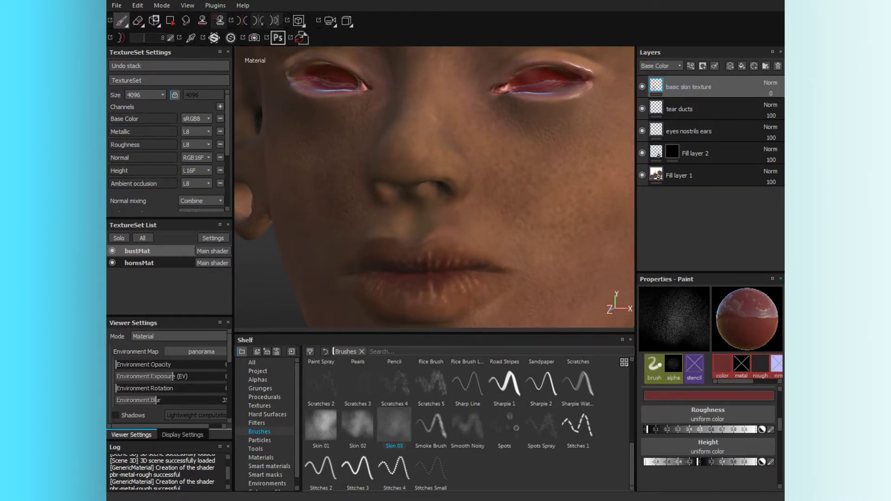
- Continue with Skin 01, then add a 59% Overlay fill and red Multiply Fill layer 4 on the lips
click(321, 425)
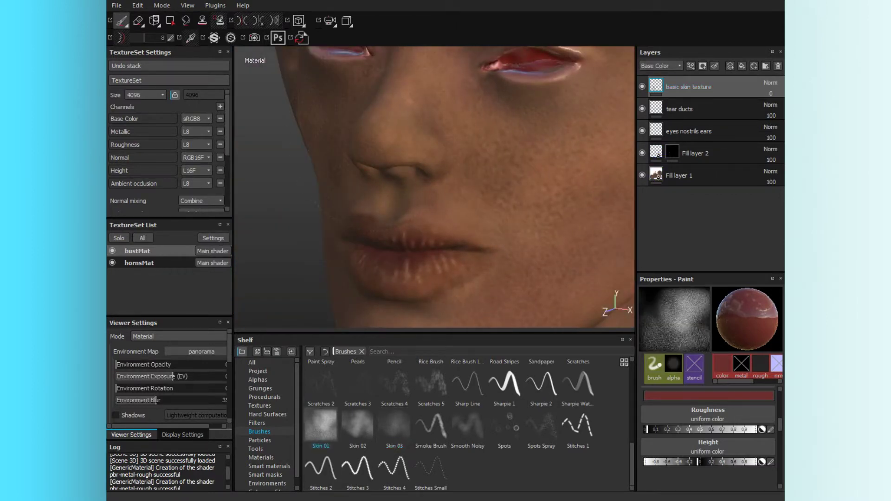
mouse_move(432, 186)
alt+mouse_down()
mouse_move(510, 186)
mouse_move(418, 195)
mouse_move(395, 162)
alt+mouse_up()
click(672, 152)
click(689, 87)
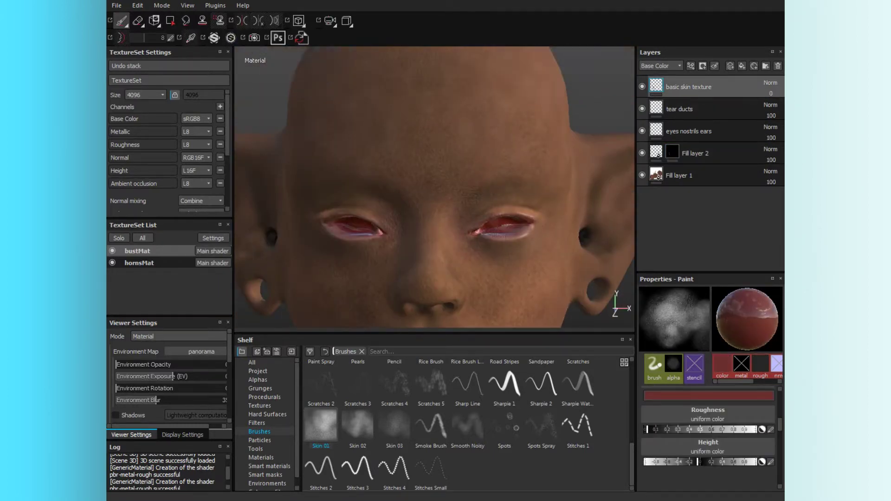
scroll(496, 155, up, 3)
mouse_move(496, 154)
alt+mouse_down()
mouse_move(399, 185)
mouse_move(428, 190)
mouse_move(395, 195)
alt+mouse_up()
scroll(427, 177, down, 3)
scroll(371, 302, up, 3)
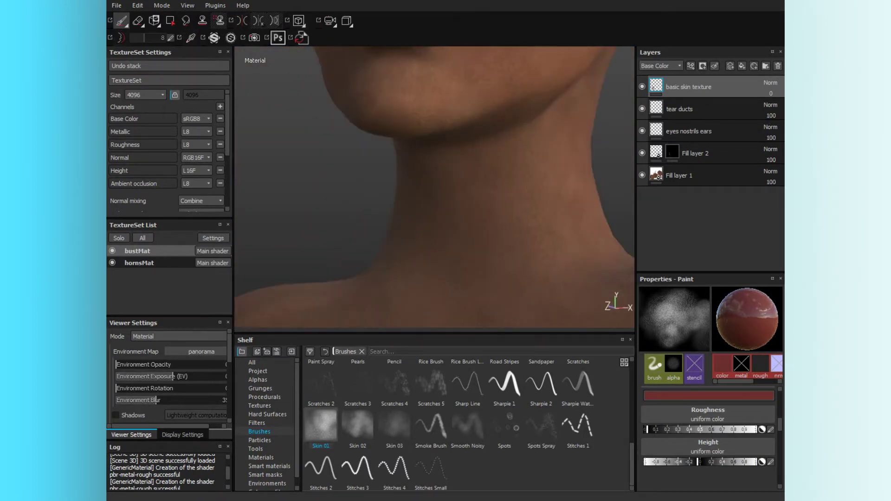
mouse_move(495, 183)
alt+mouse_down()
mouse_move(455, 176)
mouse_move(437, 195)
mouse_move(399, 185)
mouse_move(468, 186)
mouse_move(465, 213)
alt+mouse_up()
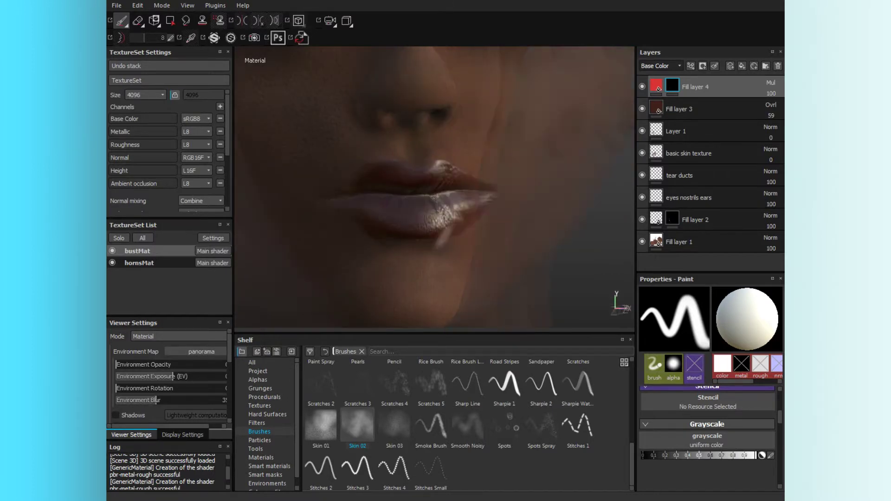
- Adjust Fill layer 4's red and refine the lip masks by painting, erasing and smudging
key(5)
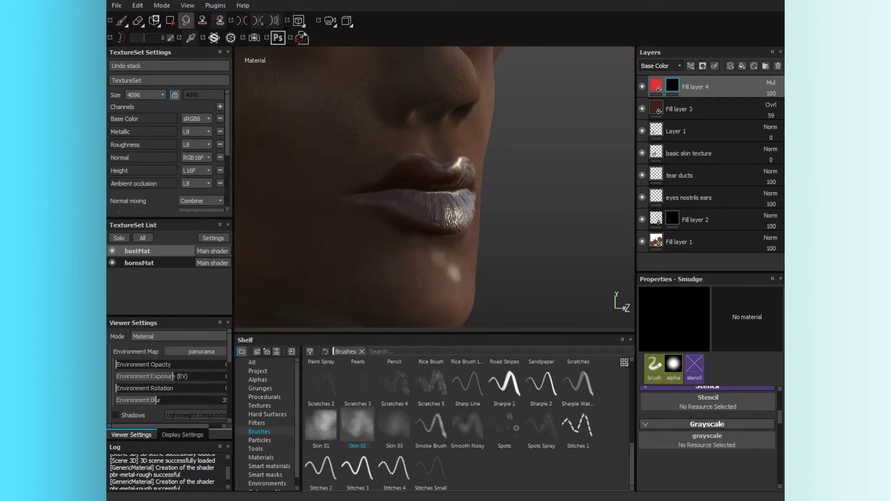
click(656, 85)
scroll(709, 385, down, 3)
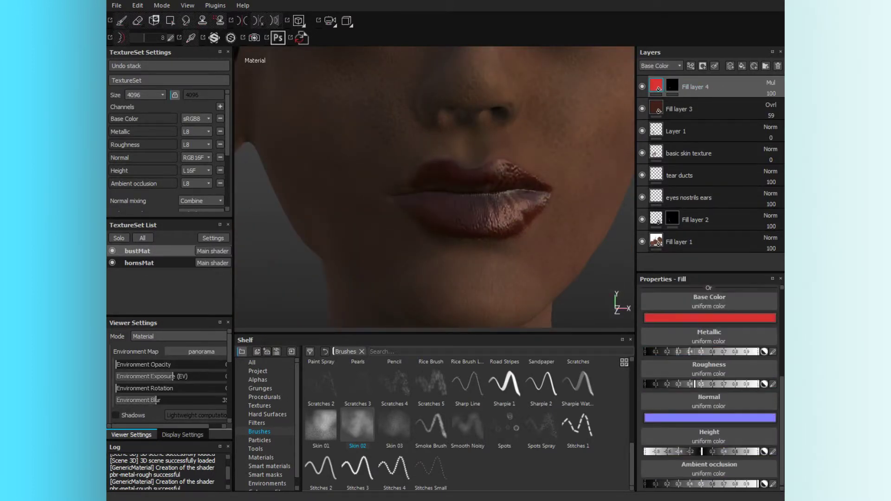
scroll(770, 82, down, 11)
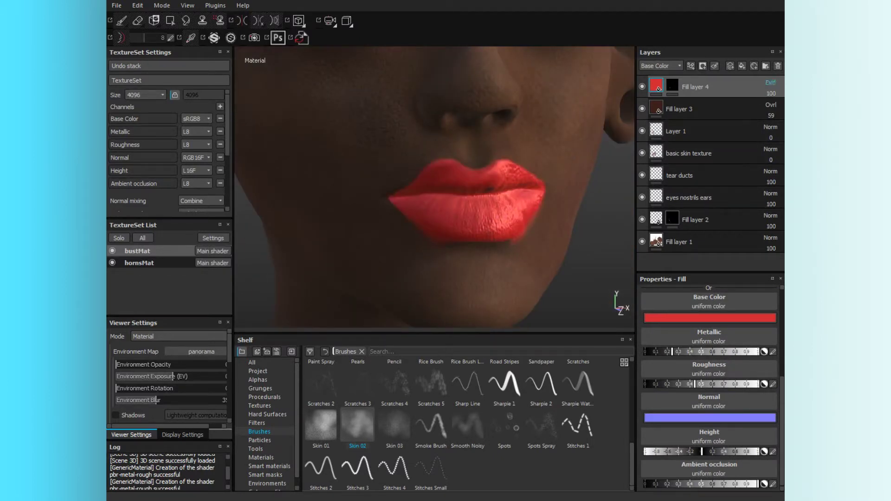
scroll(771, 83, down, 3)
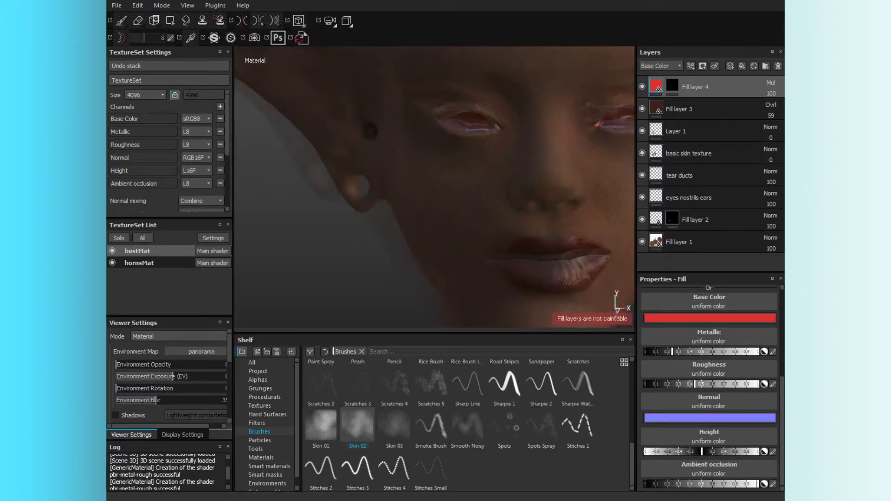
key(2)
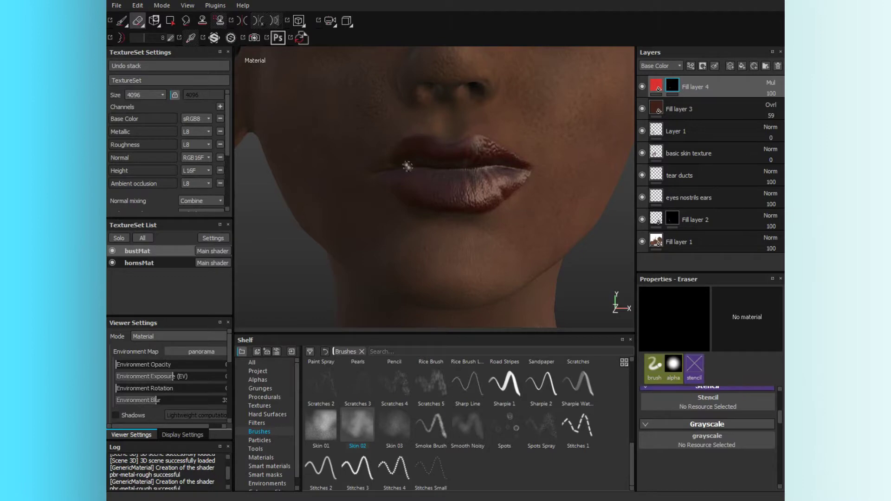
key(5)
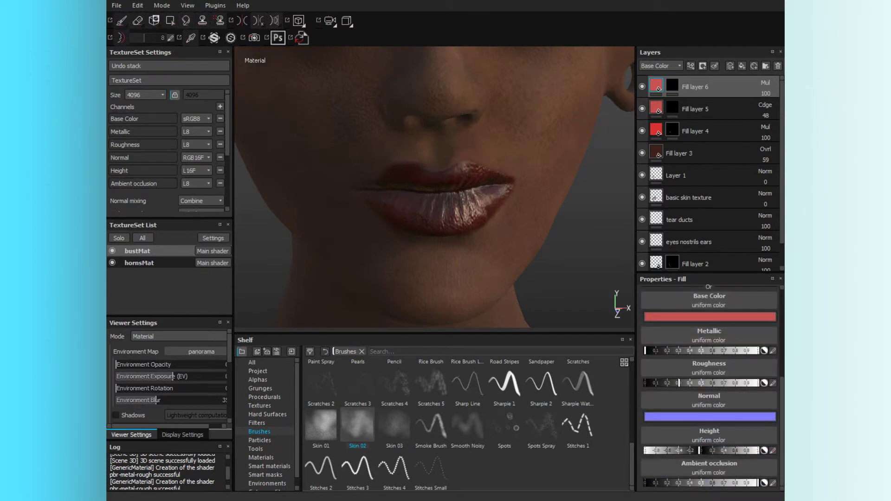
key(1)
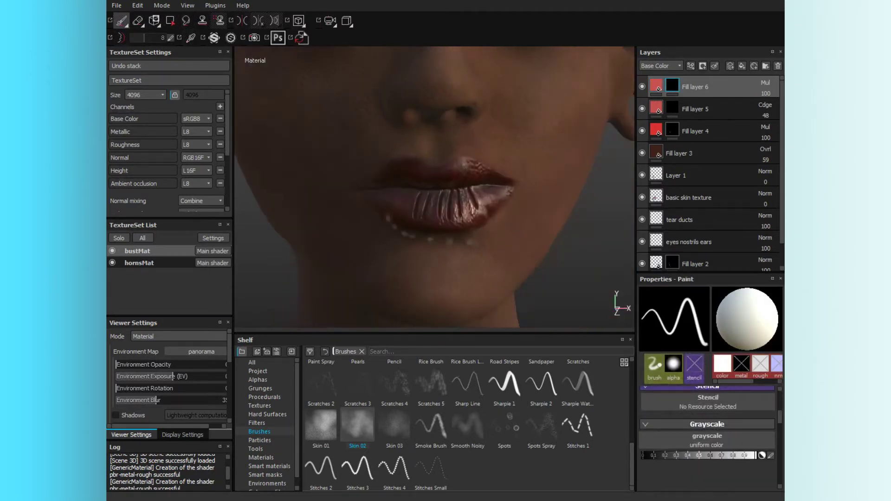
key(5)
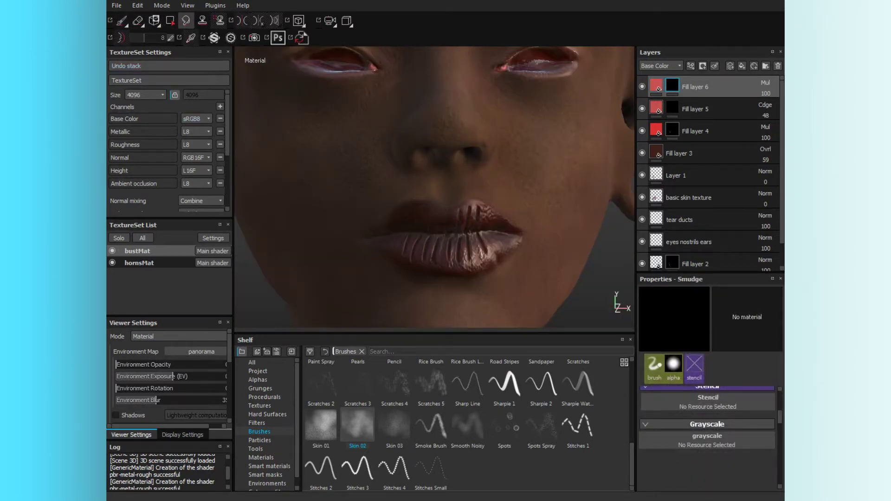
- Add empty paint layer Layer 2 and a new top folder named makeup
key(ctrl+shift+l)
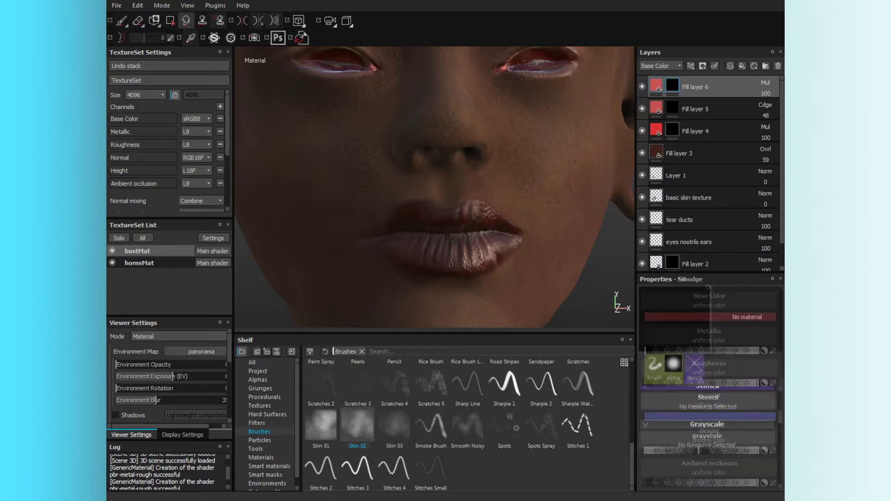
key(1)
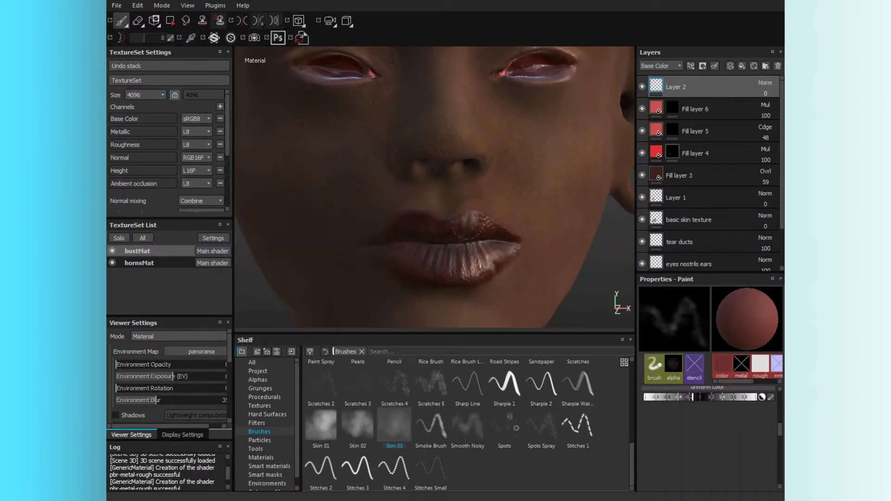
alt+drag(467, 223, 537, 295)
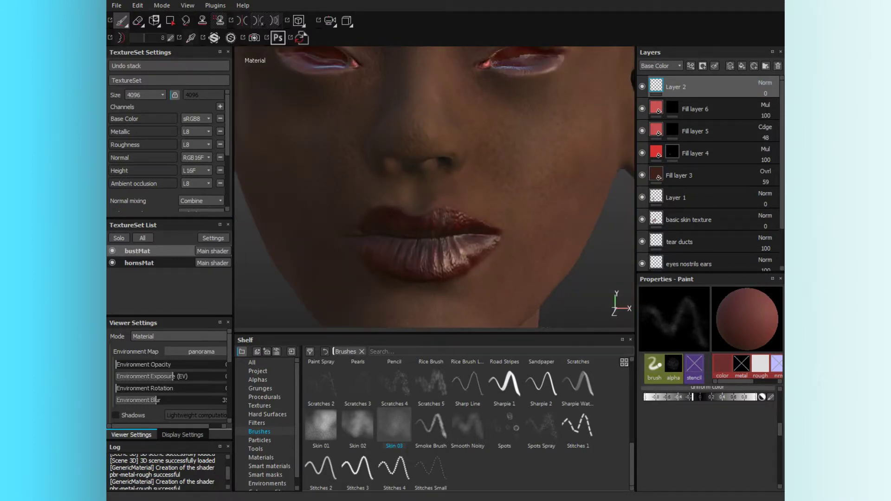
scroll(434, 186, down, 3)
scroll(434, 185, down, 3)
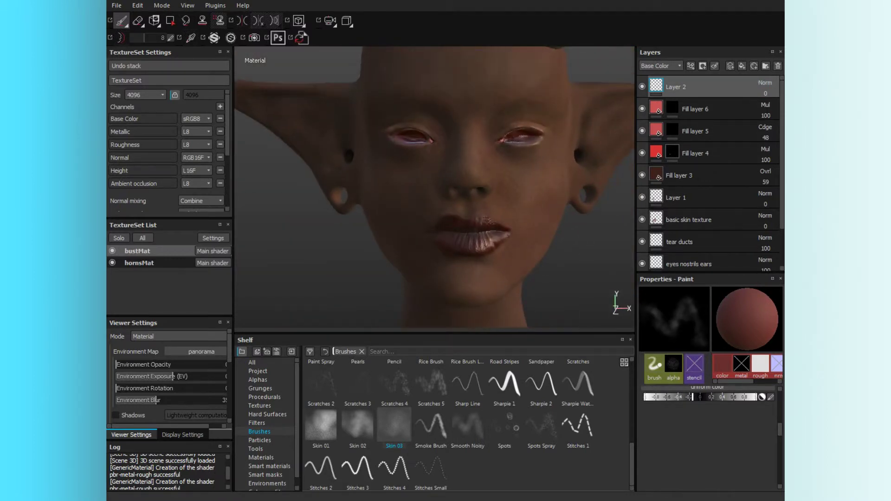
click(766, 65)
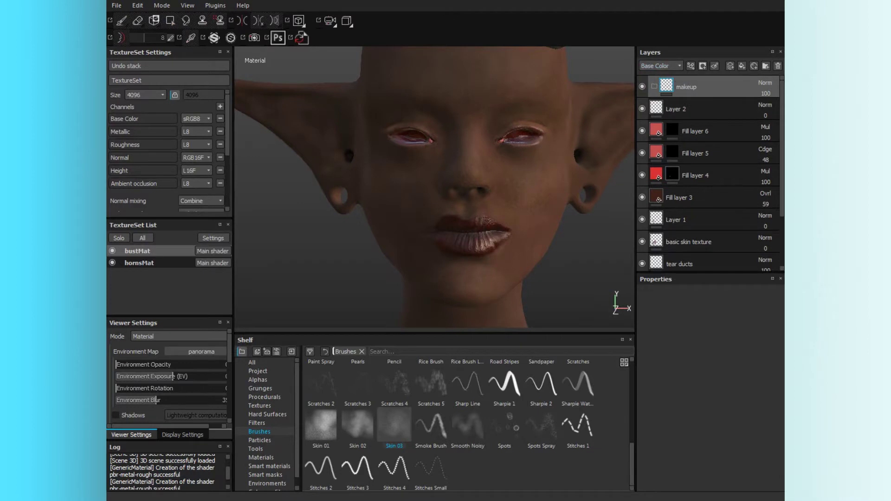
- Paint pale blue eyeshadow over both eyelids on a new layer with Position Jitter 0
click(730, 65)
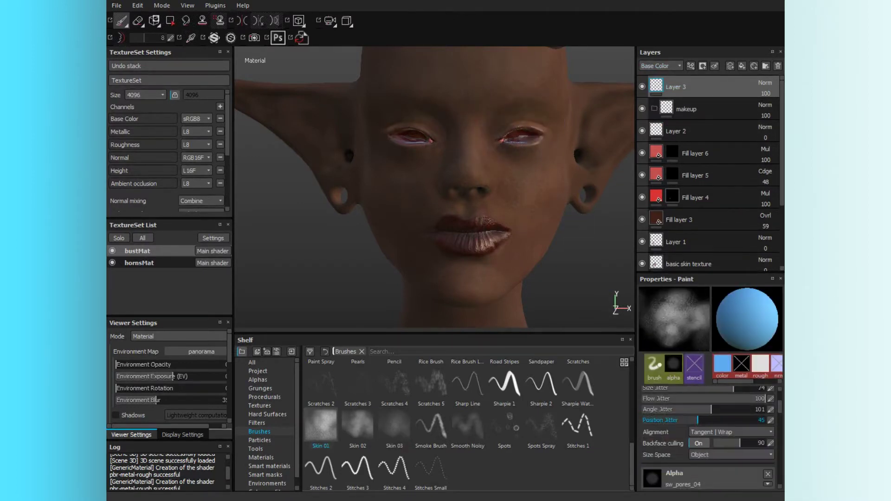
drag(697, 420, 642, 420)
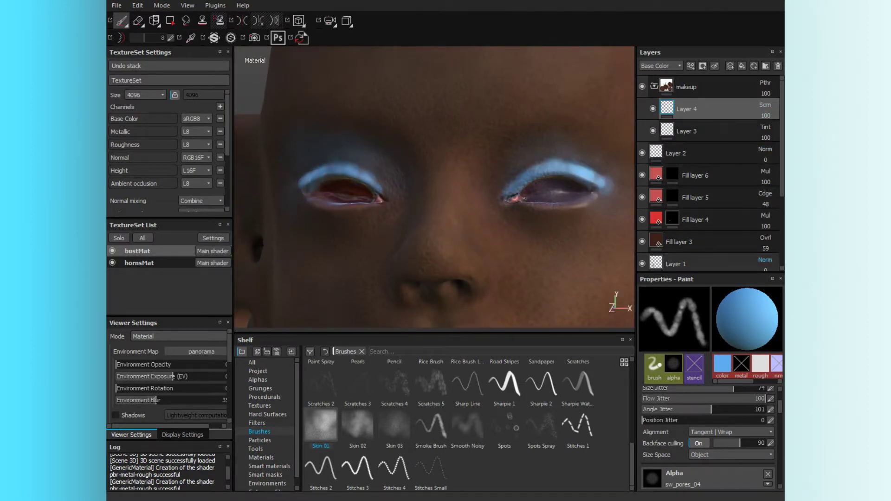
alt+drag(431, 73, 411, 74)
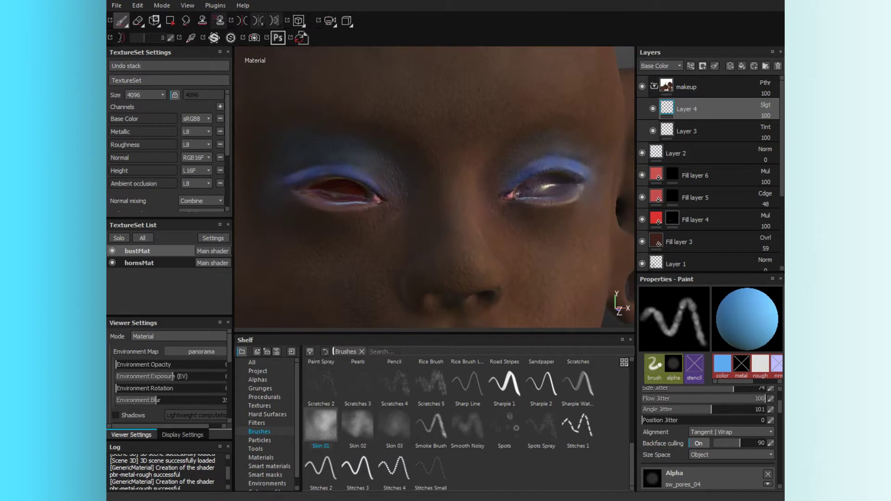
key(Delete)
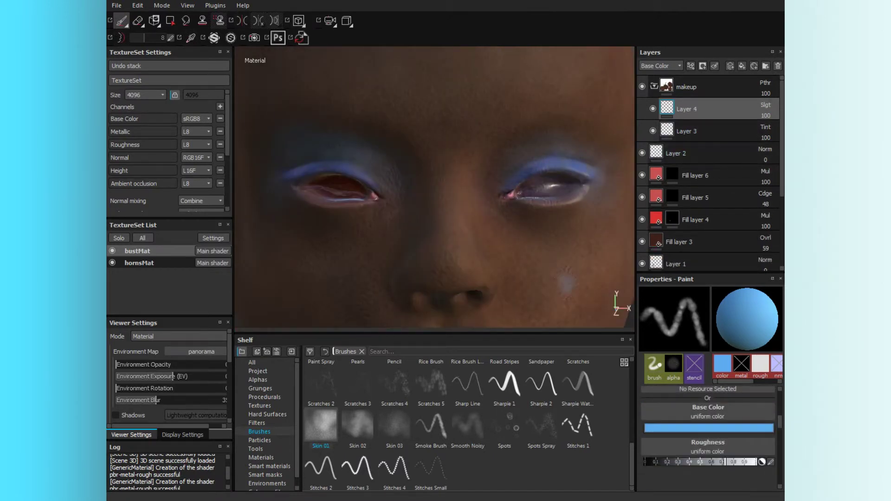
key(ctrl+z)
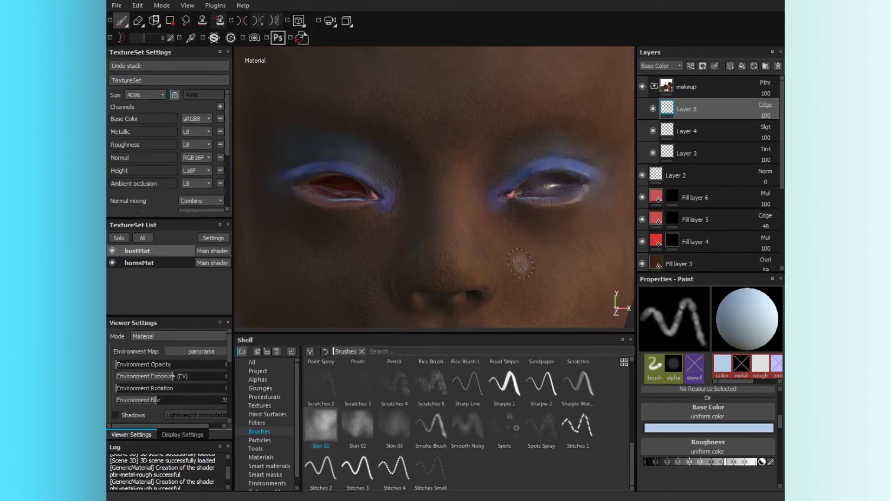
key(2)
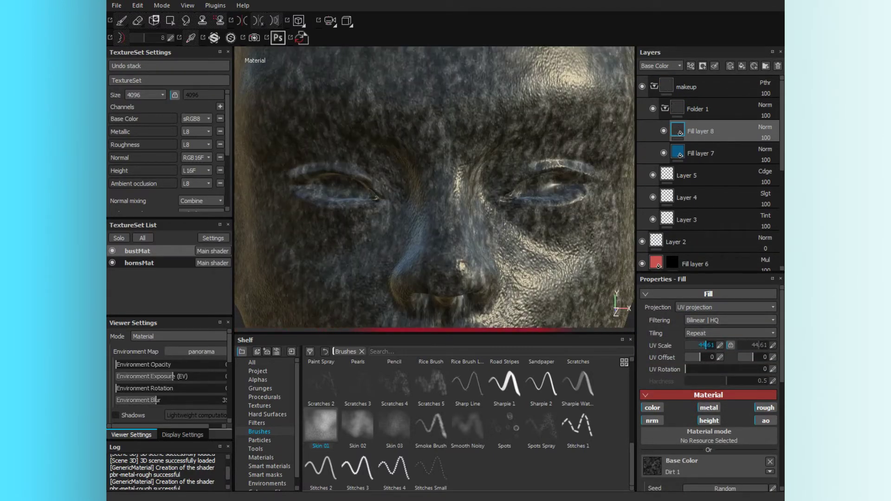
- Set the Fractal sum 3 fill to UV Scale 80 with Subtract blending
scroll(709, 394, down, 3)
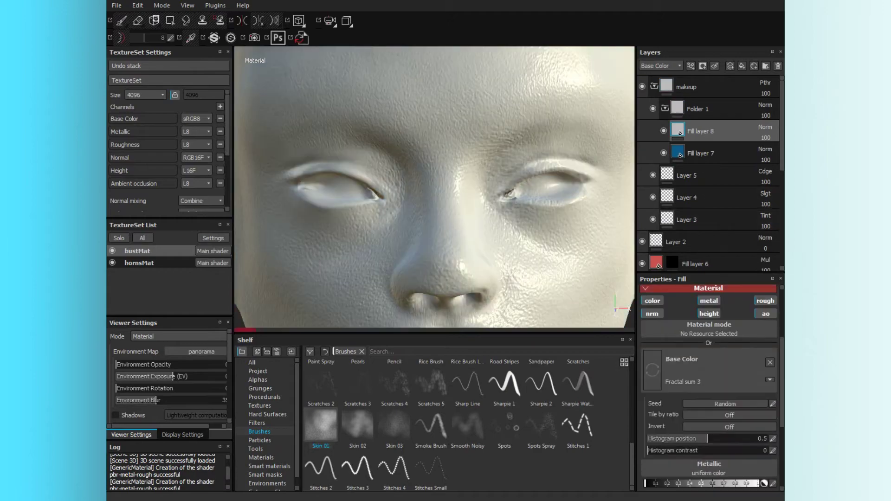
drag(714, 303, 710, 303)
key(shift+plus)
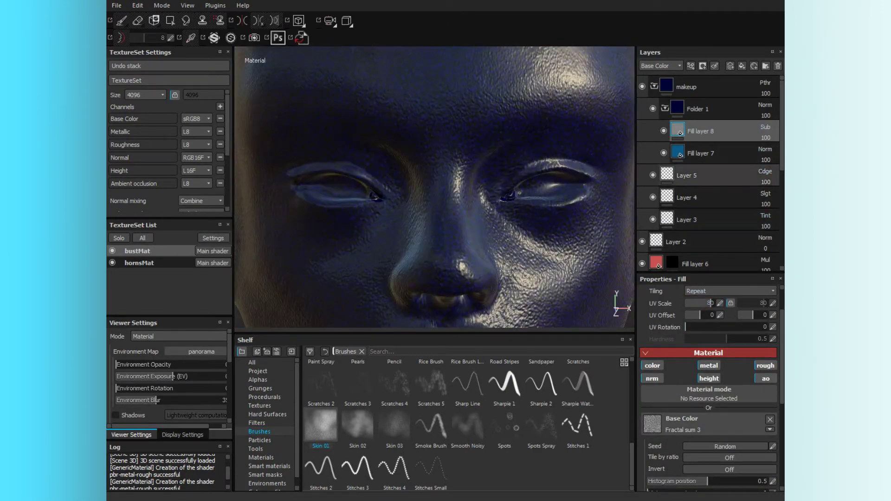
scroll(710, 303, down, 3)
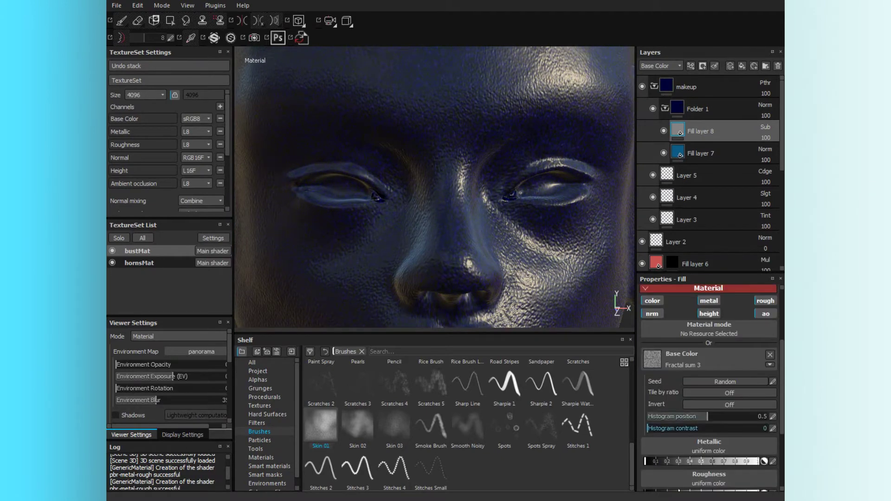
drag(691, 416, 695, 416)
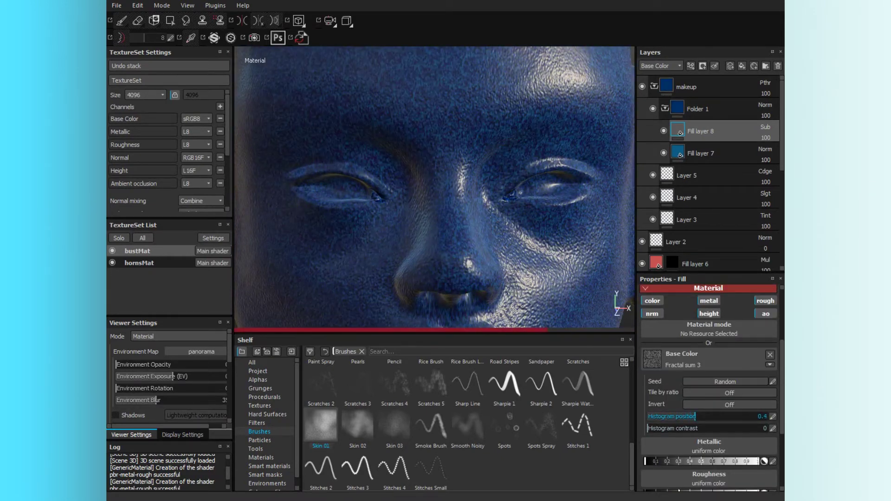
- Lower the roughness and height noise histogram positions to 0.4
scroll(709, 390, down, 4)
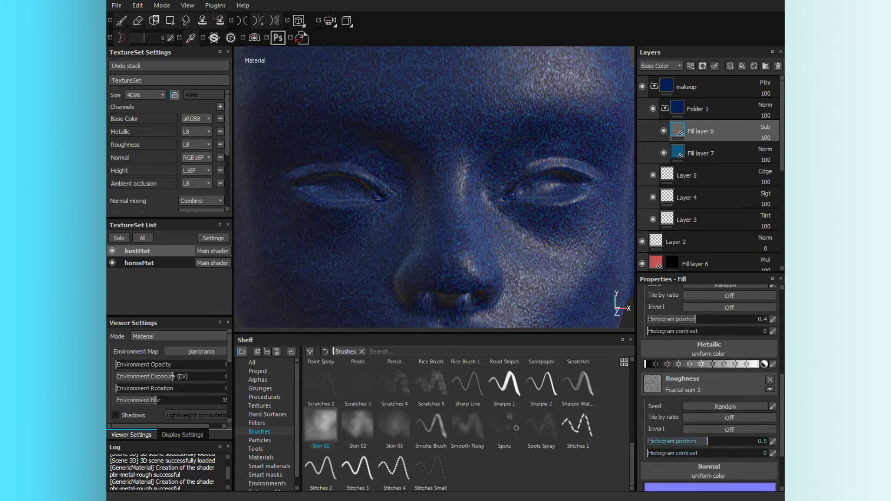
drag(707, 441, 650, 440)
click(730, 430)
key(ctrl+z)
key(ctrl+z)
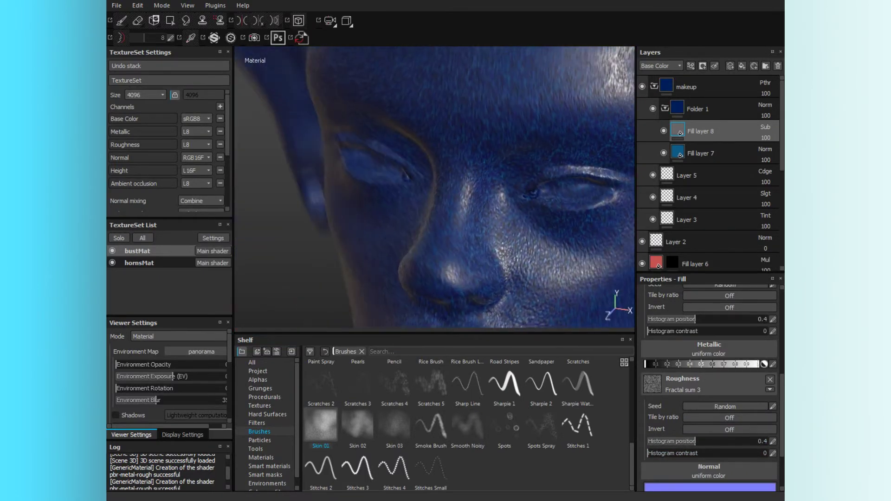
scroll(709, 395, down, 3)
double_click(747, 463)
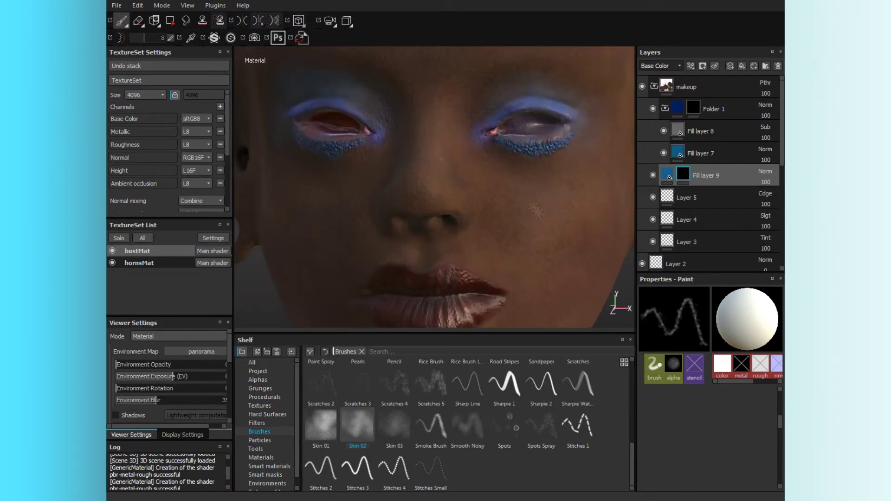
- Touch up the glitter mask and group Folder 1 and Fill layer 9 into Folder 2
key(2)
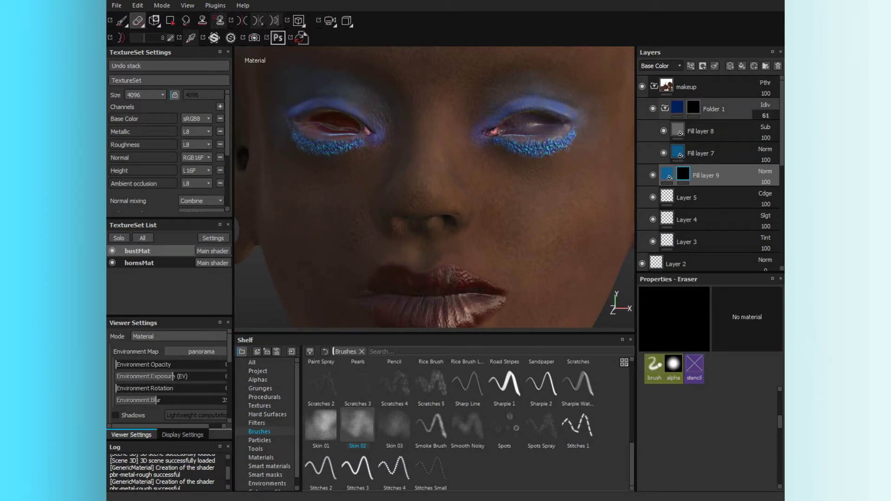
key(ctrl+g)
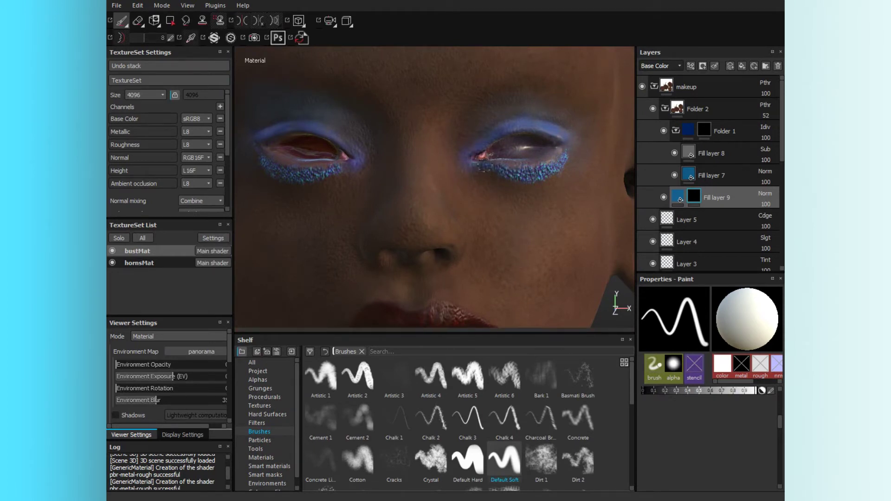
key(5)
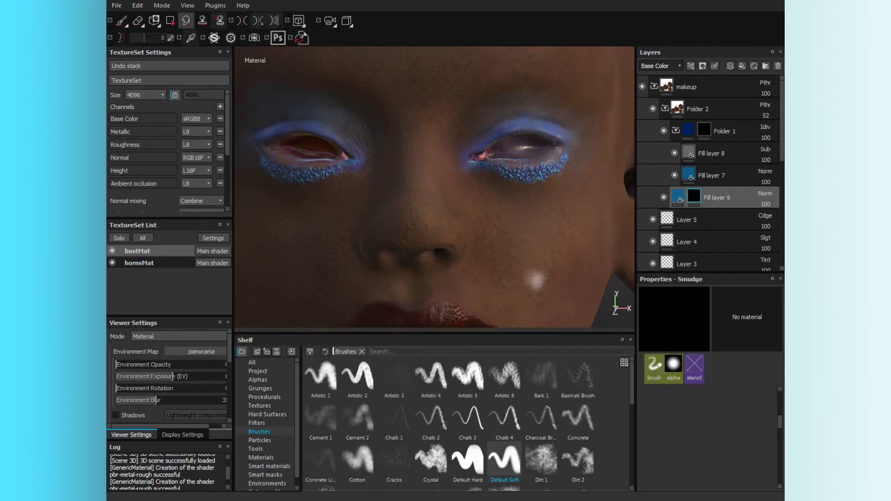
- Add a new black-masked Fill layer 10 above Folder 2, ready to paint
key(ctrl+shift+f)
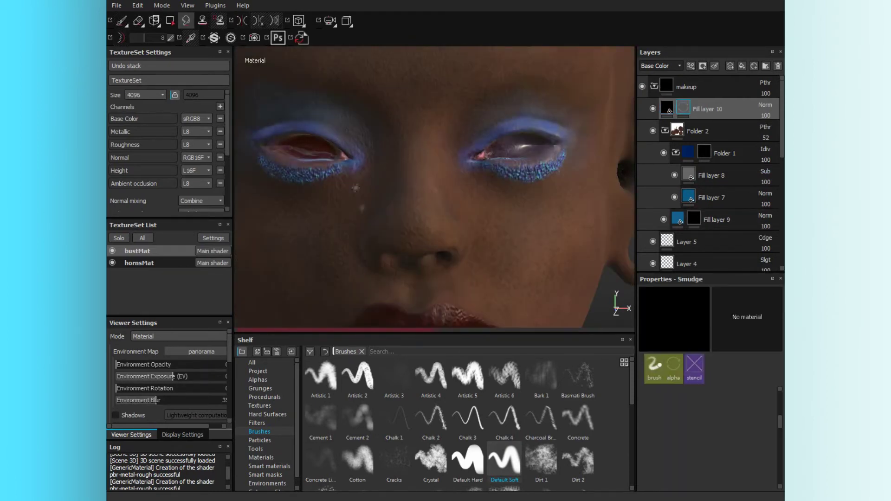
scroll(511, 153, up, 5)
key(1)
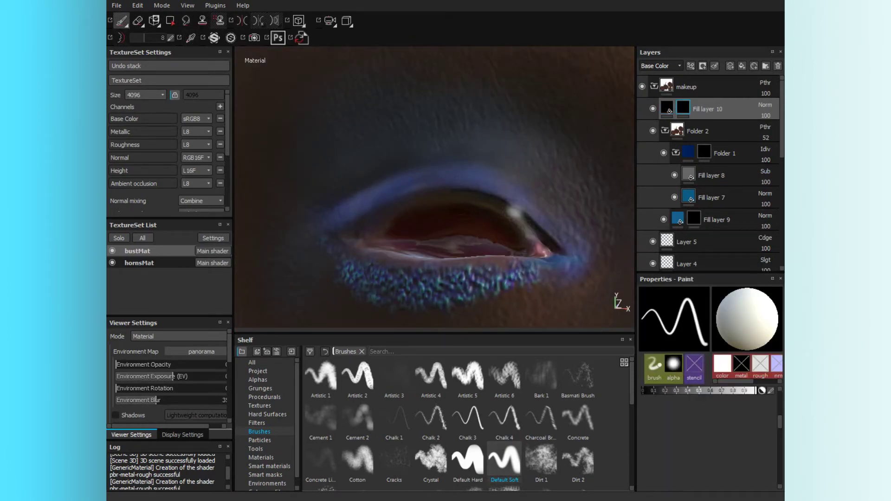
- Paint black eyeliner along the upper and lower lids, then collapse the makeup folder
mouse_move(571, 265)
alt+mouse_down()
mouse_move(442, 291)
mouse_move(497, 247)
mouse_move(343, 253)
alt+mouse_up()
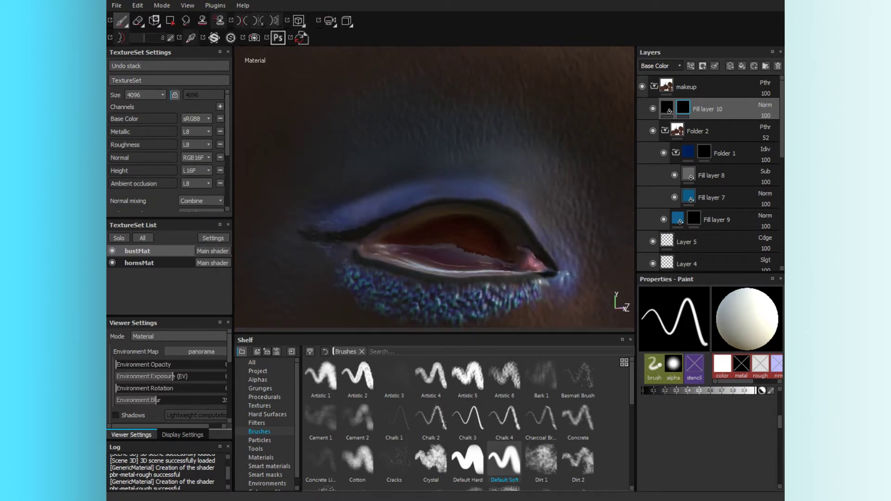
mouse_move(446, 204)
alt+mouse_down()
mouse_move(347, 265)
mouse_move(448, 89)
mouse_move(485, 103)
mouse_move(432, 162)
alt+mouse_up()
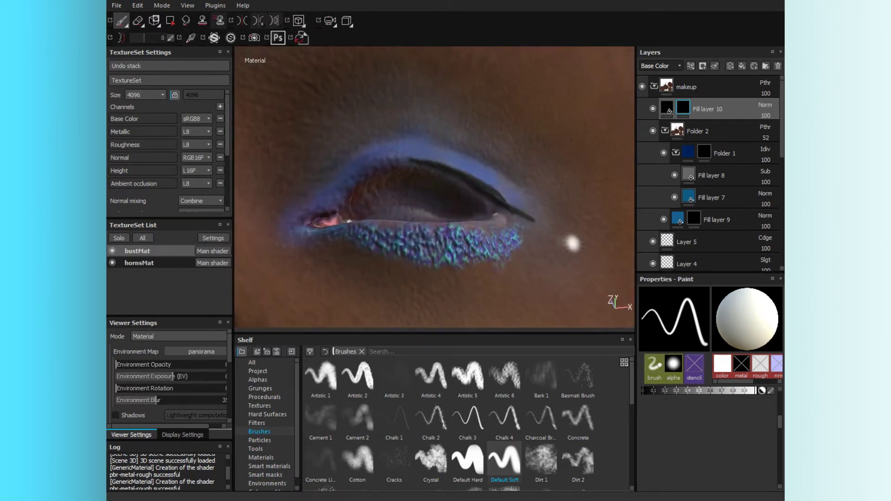
mouse_move(572, 243)
alt+mouse_down()
mouse_move(473, 194)
mouse_move(537, 221)
mouse_move(554, 289)
alt+mouse_up()
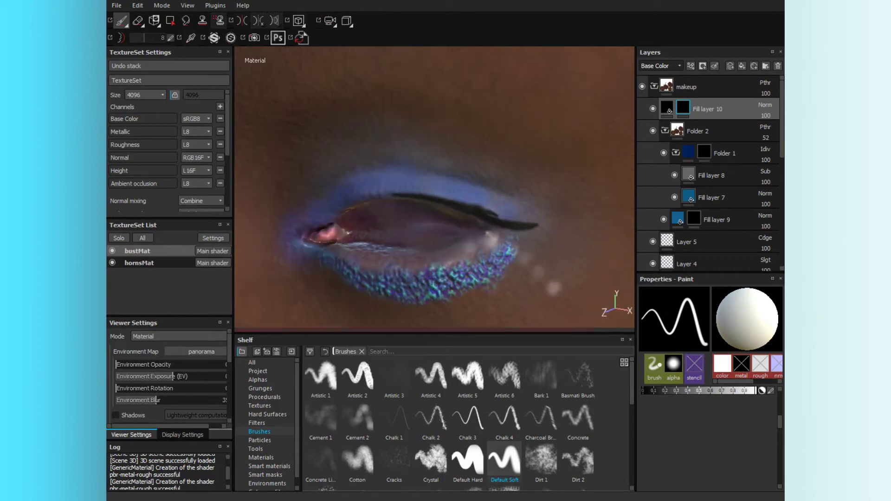
alt+drag(506, 236, 343, 262)
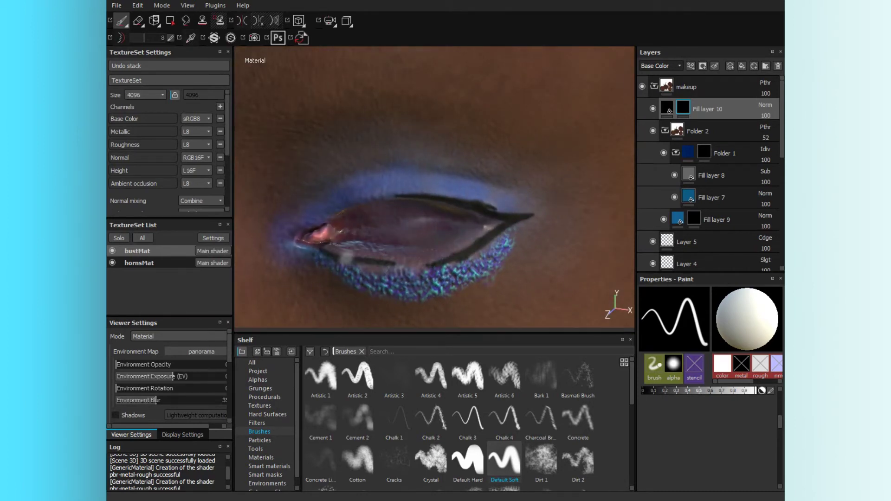
alt+drag(423, 266, 407, 228)
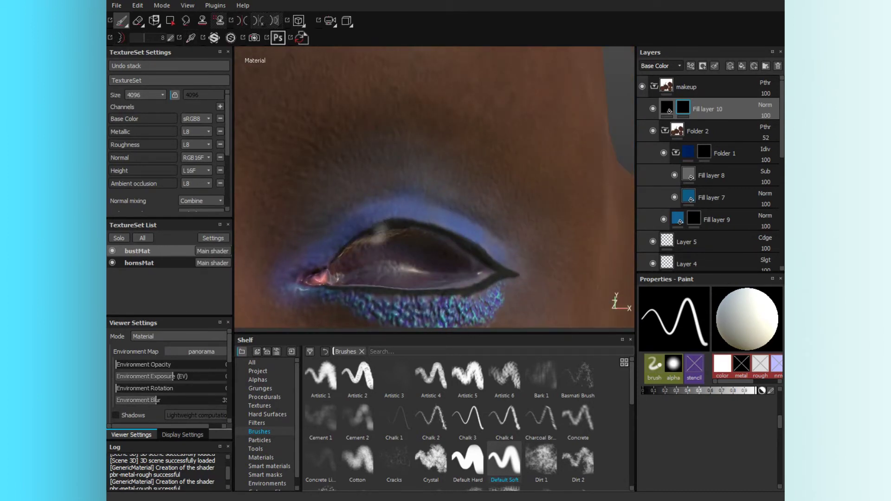
scroll(547, 294, down, 5)
click(654, 87)
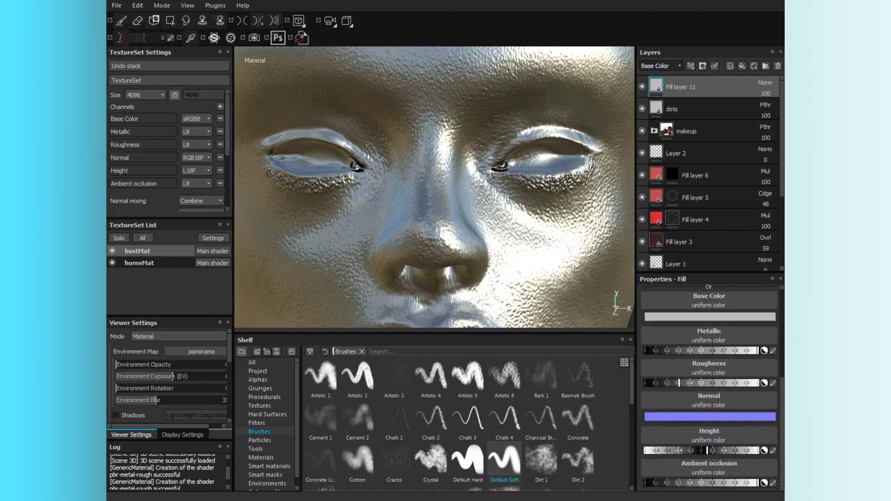
- Give the metallic Fill layer 11 a black mask and rename it 'dots 5real oops'
key(1)
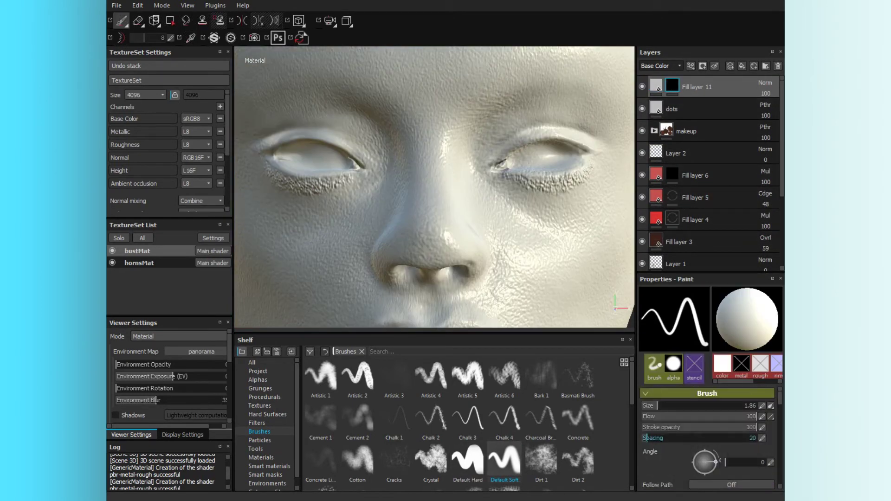
drag(671, 109, 686, 131)
double_click(696, 87)
text(dots 5real oops)
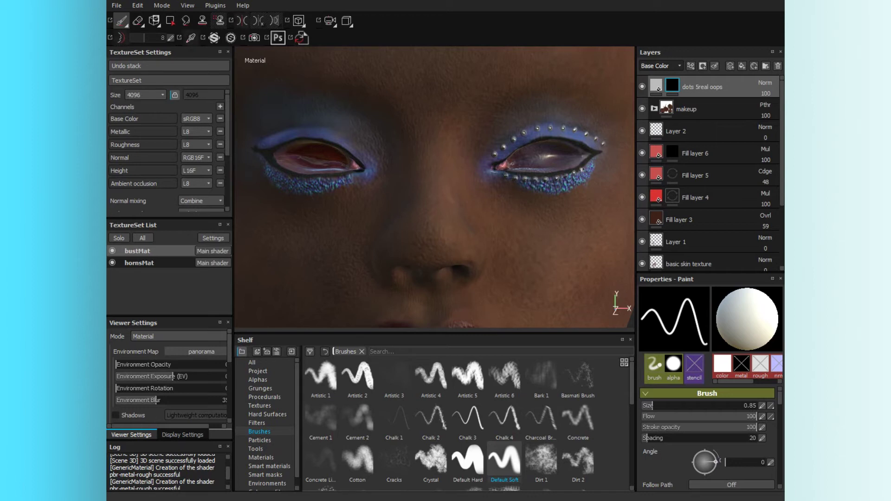
alt+drag(418, 167, 454, 164)
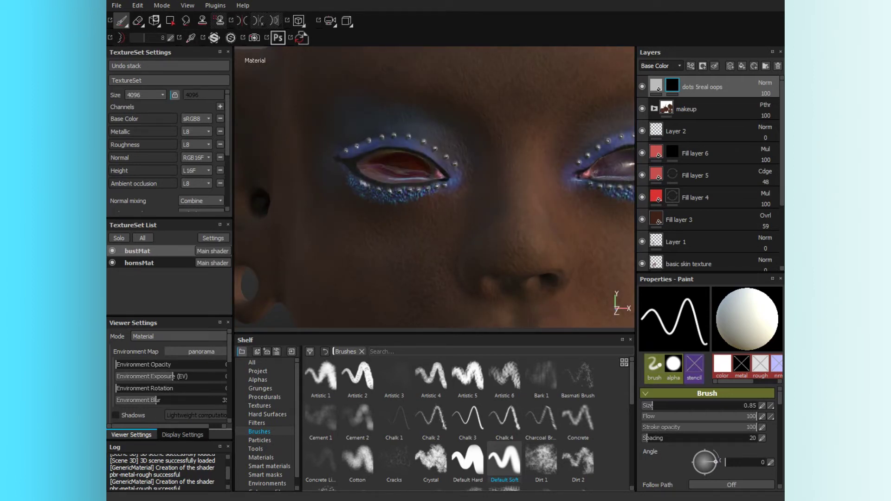
- Erase on Folder 1's mask, then group lip Fill layers 4–6 into Folder 3
scroll(435, 186, down, 3)
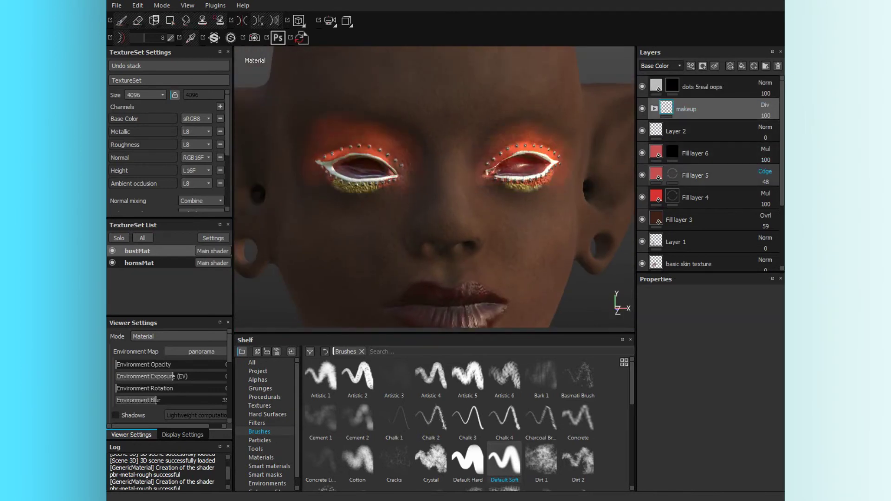
scroll(766, 105, down, 4)
scroll(766, 105, down, 4)
scroll(765, 105, down, 1)
scroll(766, 105, down, 1)
click(654, 108)
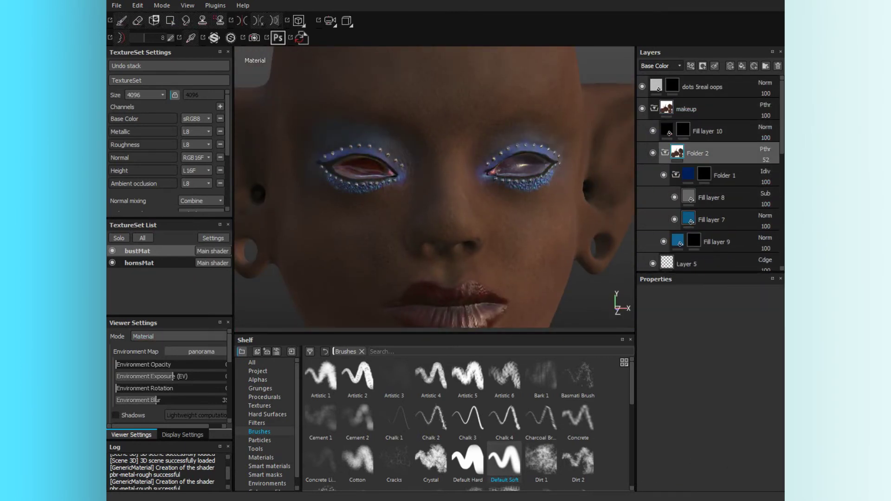
click(704, 174)
click(505, 376)
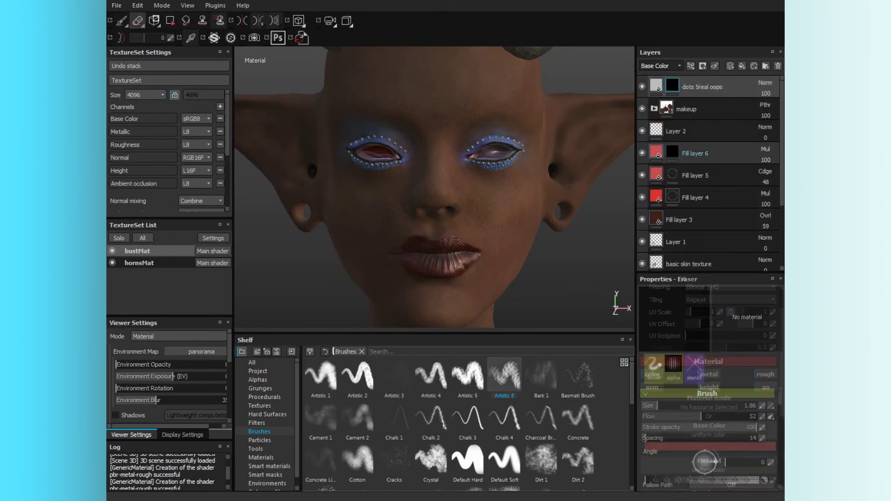
key(ctrl+g)
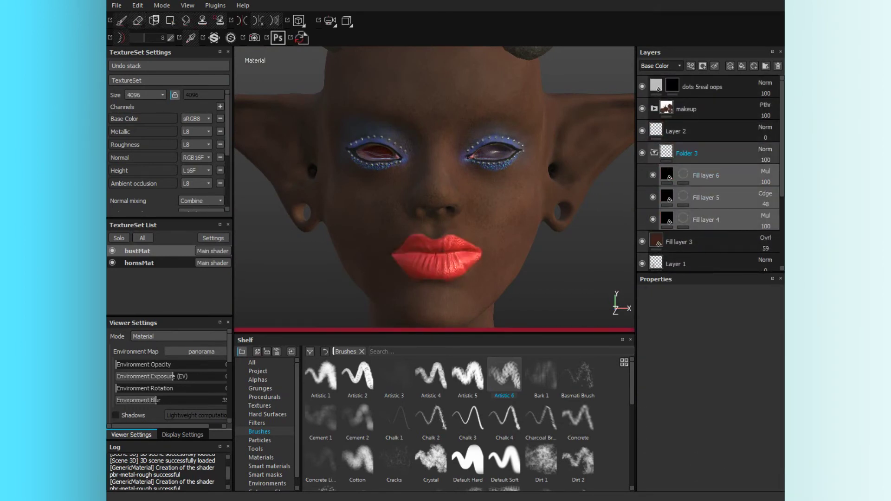
- Name the lip folder 'lipstick' and orbit to view the head's other side
text(lipstick)
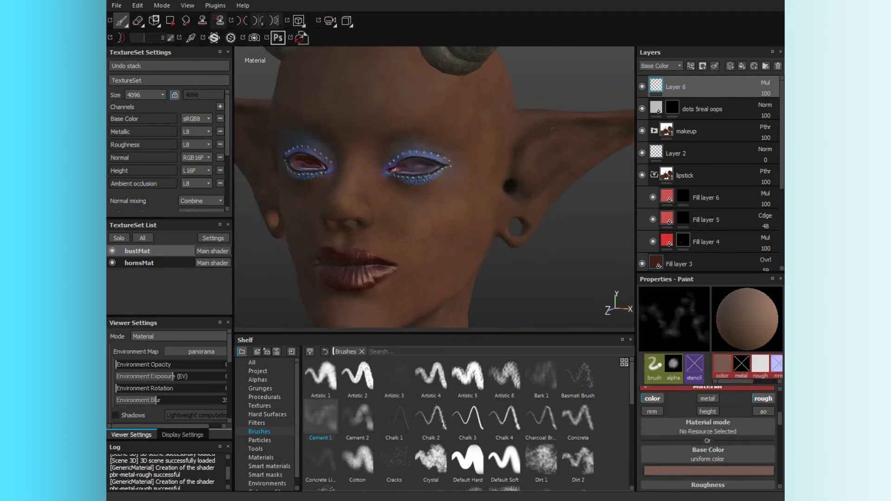
alt+drag(381, 243, 462, 242)
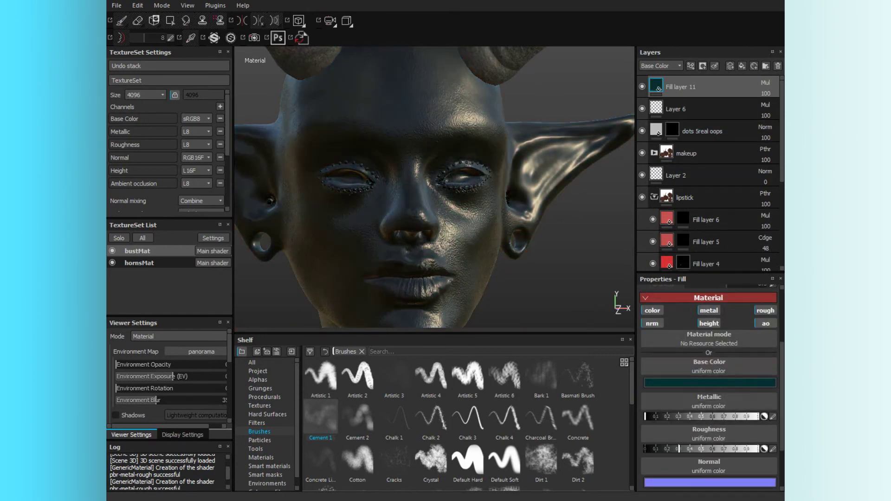
- Give the tattoo fill layer a black mask and paint a symmetrical forehead tattoo
key(2)
key(1)
mouse_move(411, 166)
alt+mouse_down()
mouse_move(432, 189)
mouse_move(439, 230)
alt+mouse_up()
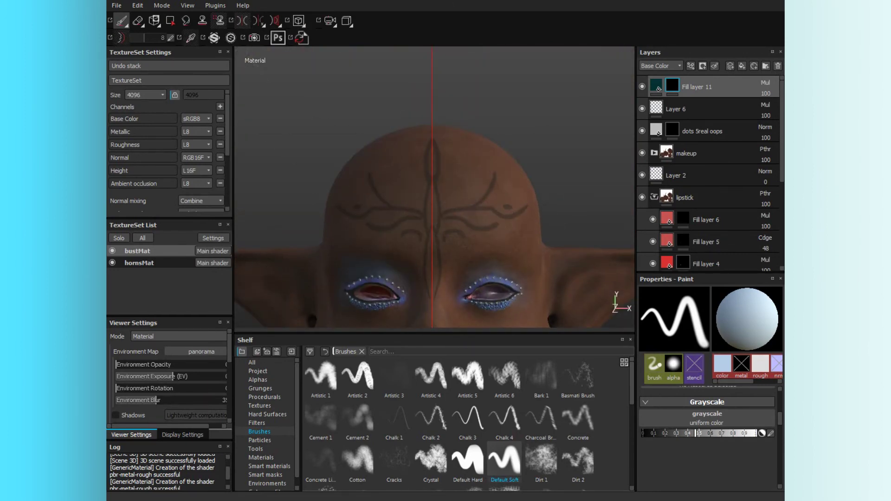
alt+drag(460, 185, 455, 148)
scroll(766, 82, down, 10)
scroll(766, 83, up, 6)
- Duplicate the Multiply tattoo layer to darken it, delete the original, and add a gold fill layer
key(ctrl+d)
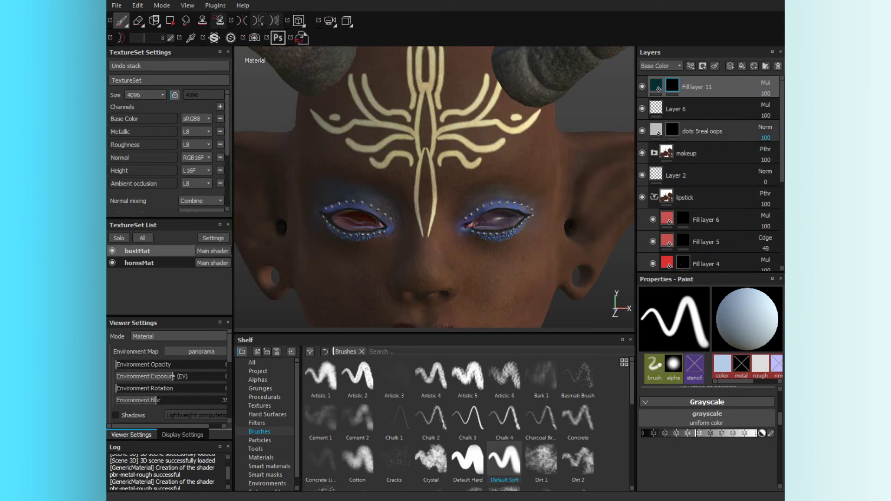
key(f)
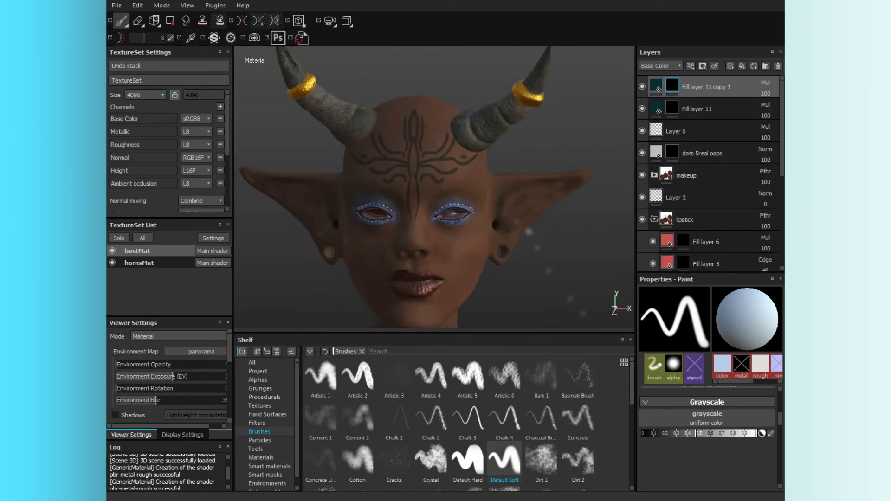
scroll(434, 186, up, 3)
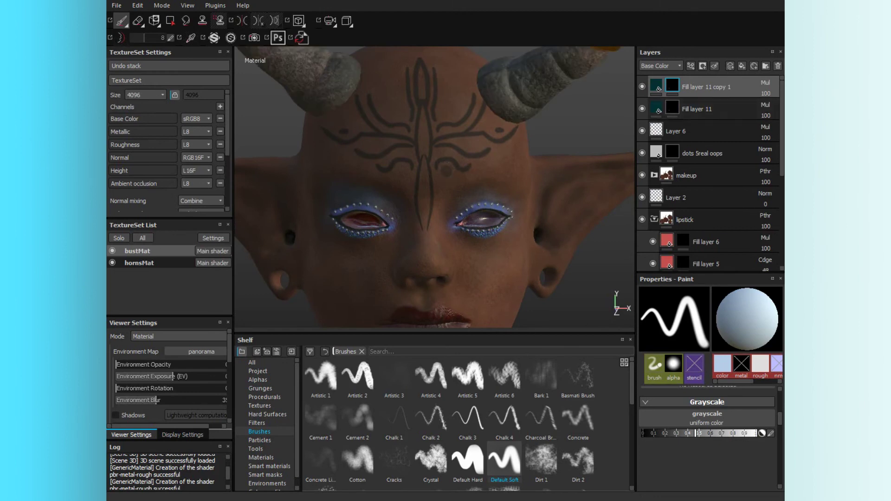
key(Delete)
shift+right_drag(505, 66, 465, 70)
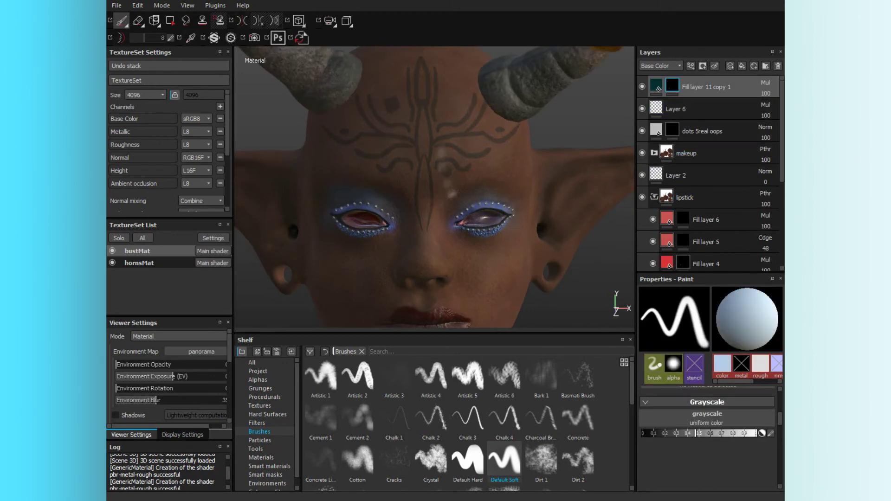
key(ctrl+z)
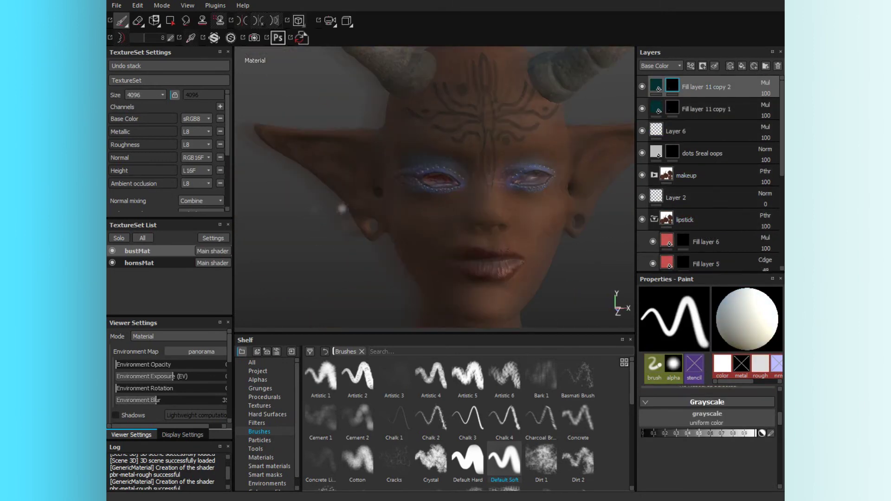
scroll(434, 185, up, 5)
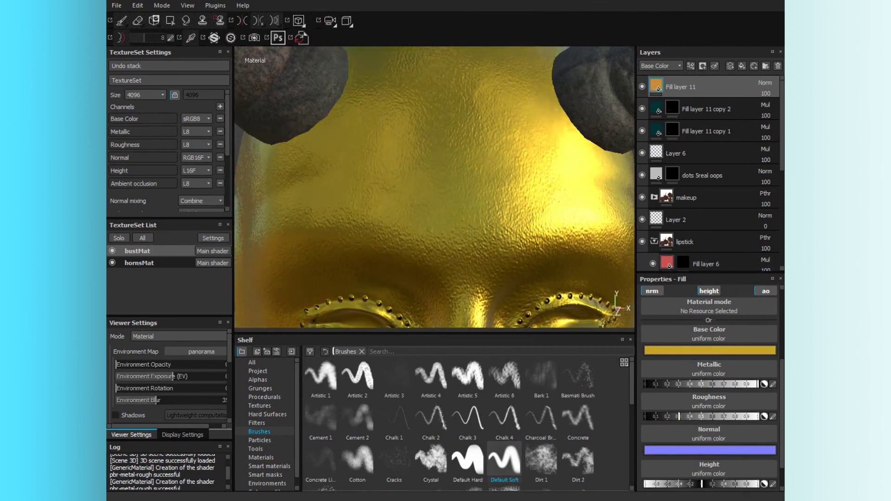
- Mask the gold Fill layer 11 for forehead piercing studs and hide the lipstick folder
click(703, 65)
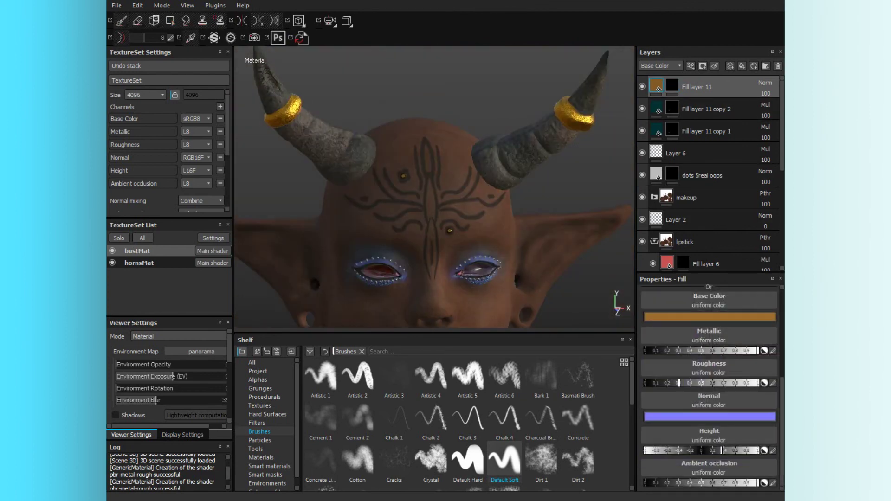
scroll(709, 172, down, 1)
click(642, 209)
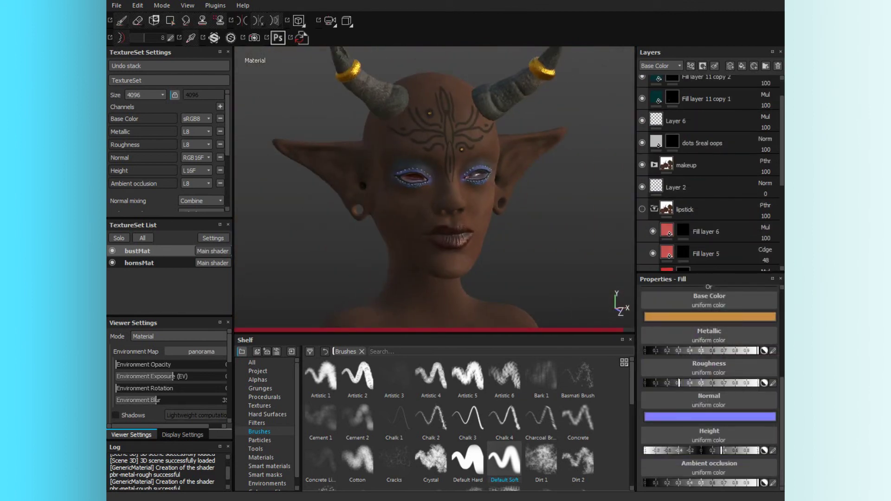